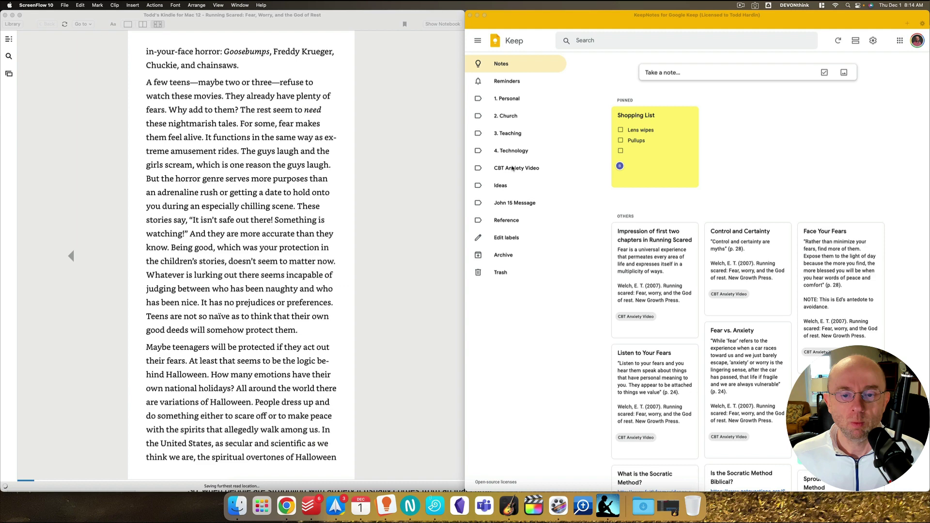
Page Running Scared in Kindle back three pages to Chapter 1, A World of Fear
{"action": "left_click", "coordinate": [557, 171]}
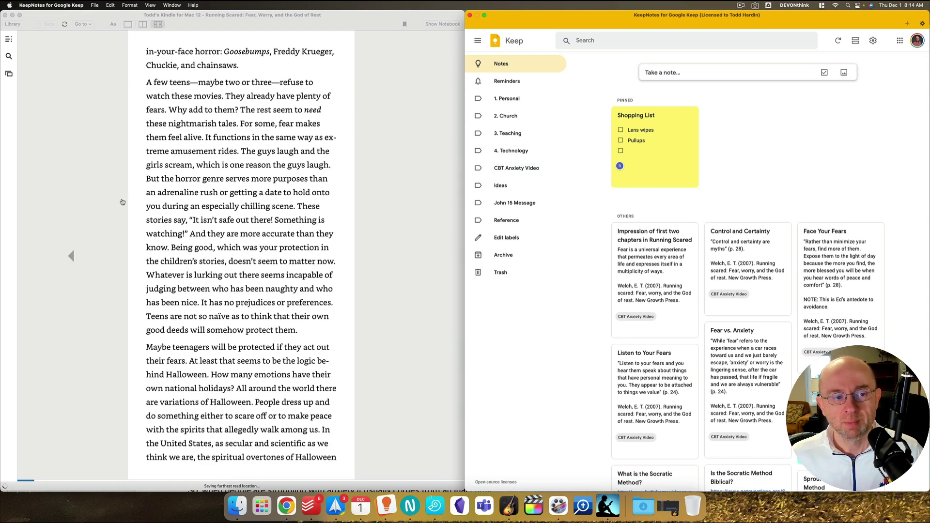
{"action": "left_click", "coordinate": [93, 241]}
{"action": "key", "text": "Left"}
{"action": "key", "text": "Left"}
{"action": "key", "text": "Left"}
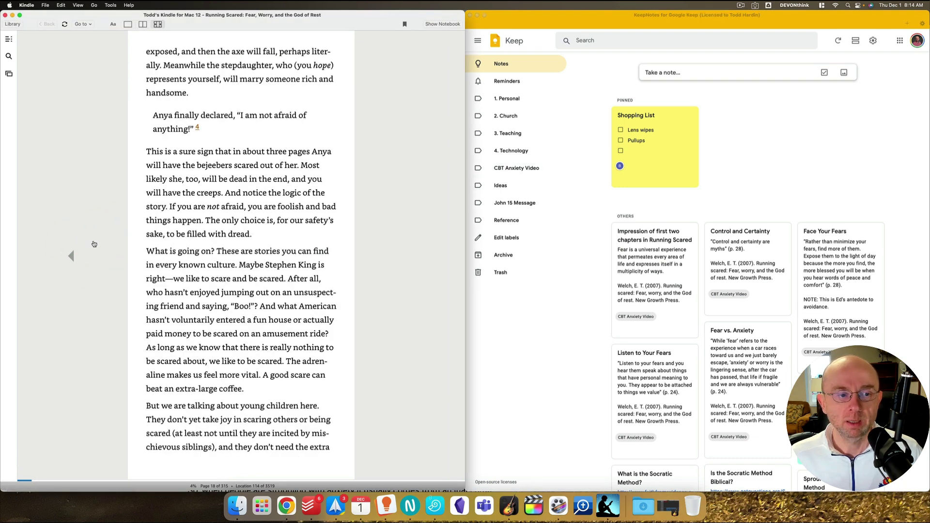
{"action": "key", "text": "Left"}
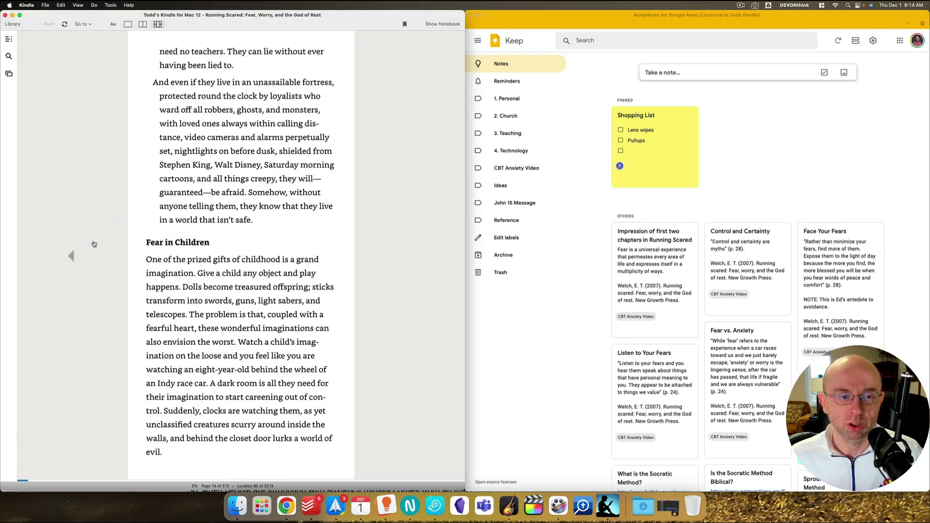
{"action": "key", "text": "Left"}
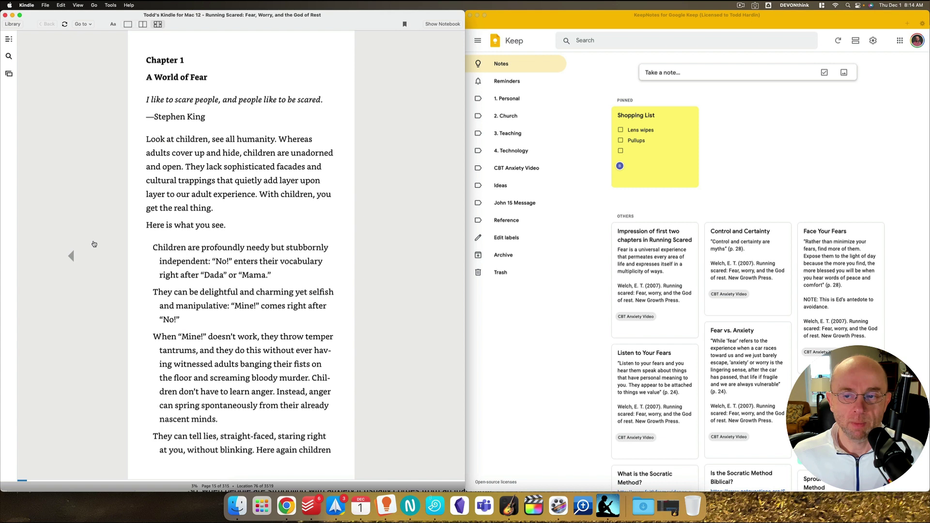
{"action": "left_click", "coordinate": [536, 46]}
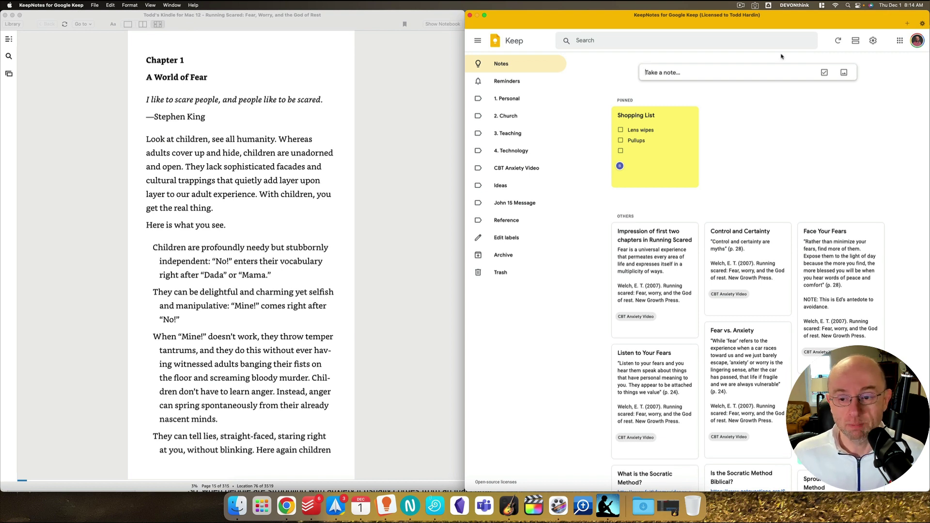
{"action": "scroll", "coordinate": [785, 174], "scroll_direction": "down", "scroll_amount": 4}
{"action": "scroll", "coordinate": [784, 174], "scroll_direction": "down", "scroll_amount": 15}
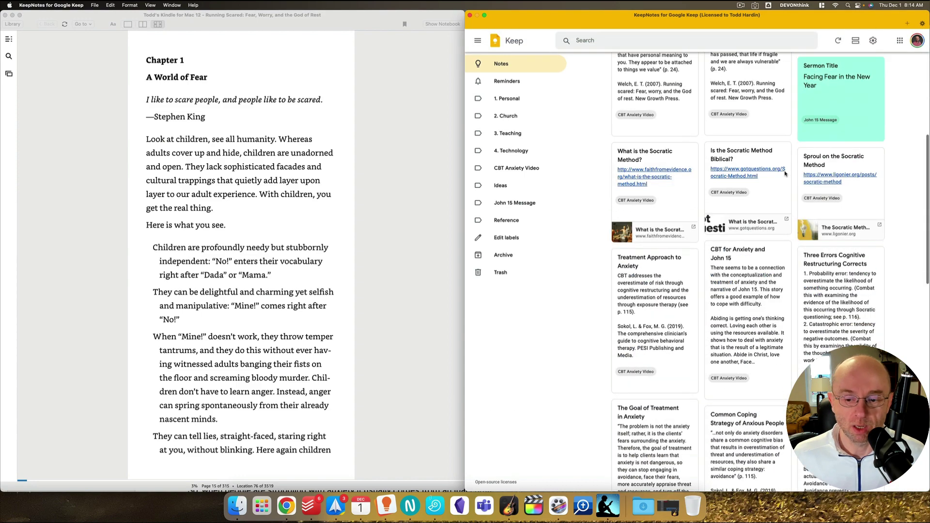
{"action": "scroll", "coordinate": [784, 173], "scroll_direction": "down", "scroll_amount": 10}
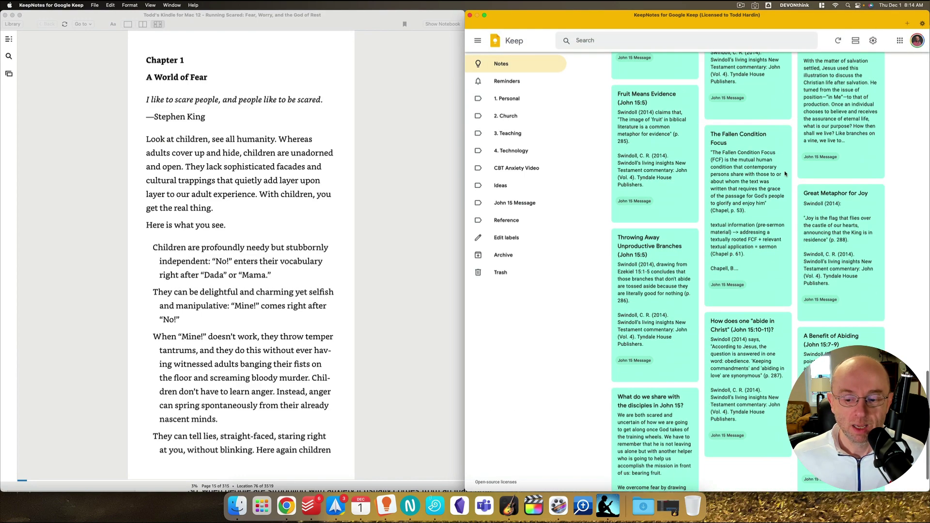
{"action": "scroll", "coordinate": [785, 173], "scroll_direction": "up", "scroll_amount": 8}
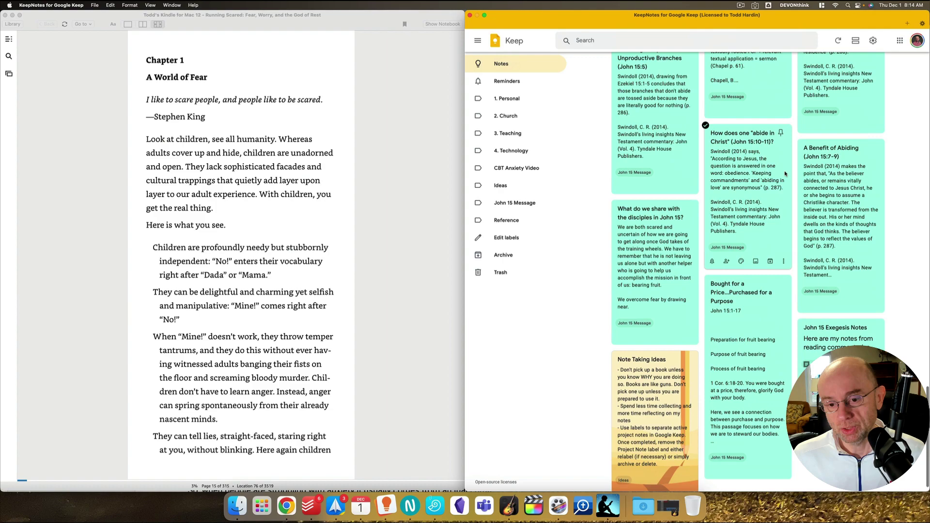
{"action": "scroll", "coordinate": [785, 173], "scroll_direction": "up", "scroll_amount": 15}
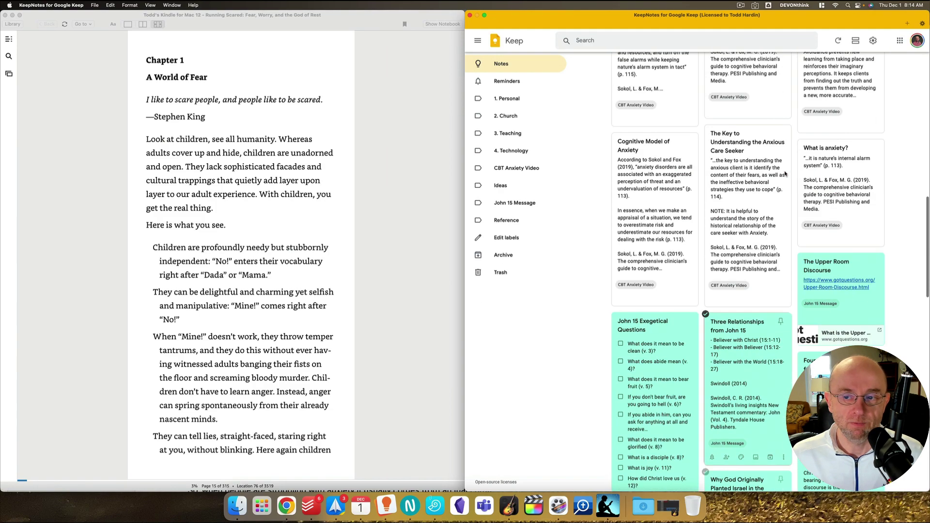
{"action": "scroll", "coordinate": [784, 174], "scroll_direction": "up", "scroll_amount": 1}
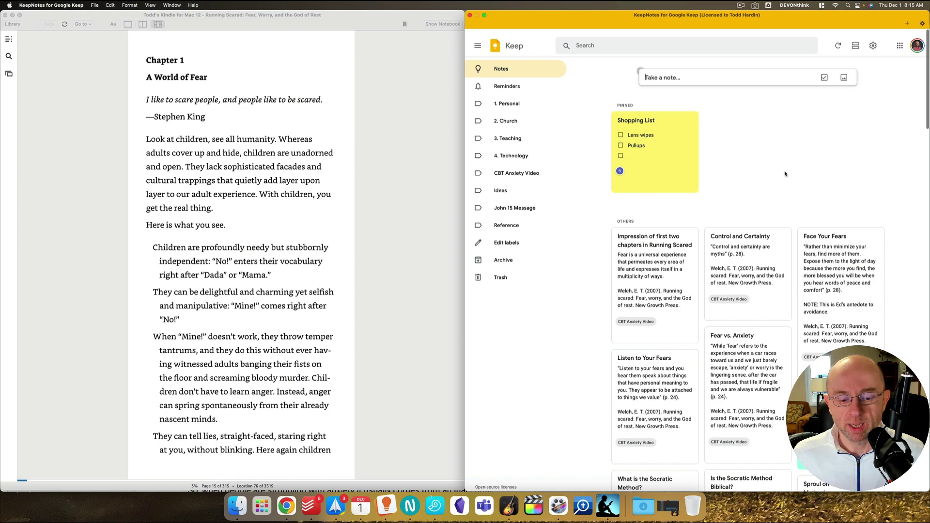
{"action": "scroll", "coordinate": [557, 388], "scroll_direction": "down", "scroll_amount": 1}
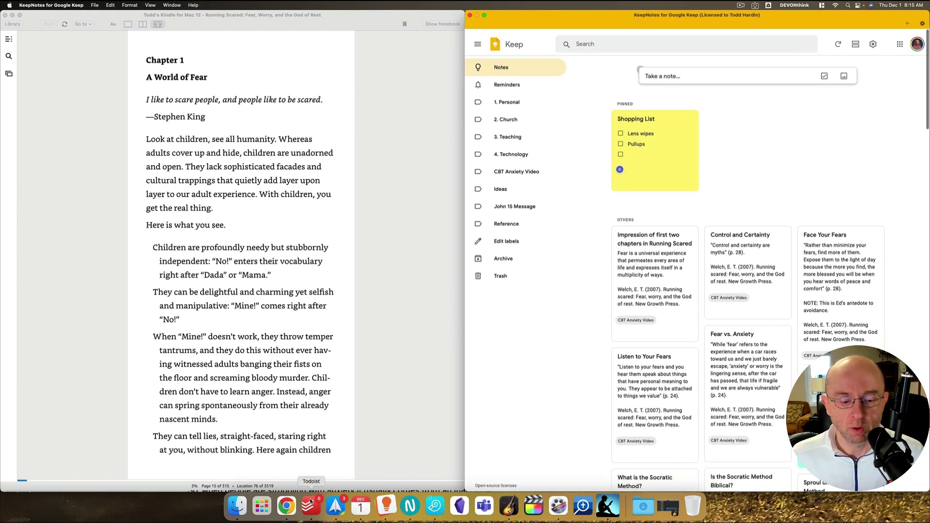
Show the Anxiety Video Project document with the Keep panel closed and Paperpile opened
{"action": "left_click", "coordinate": [287, 507]}
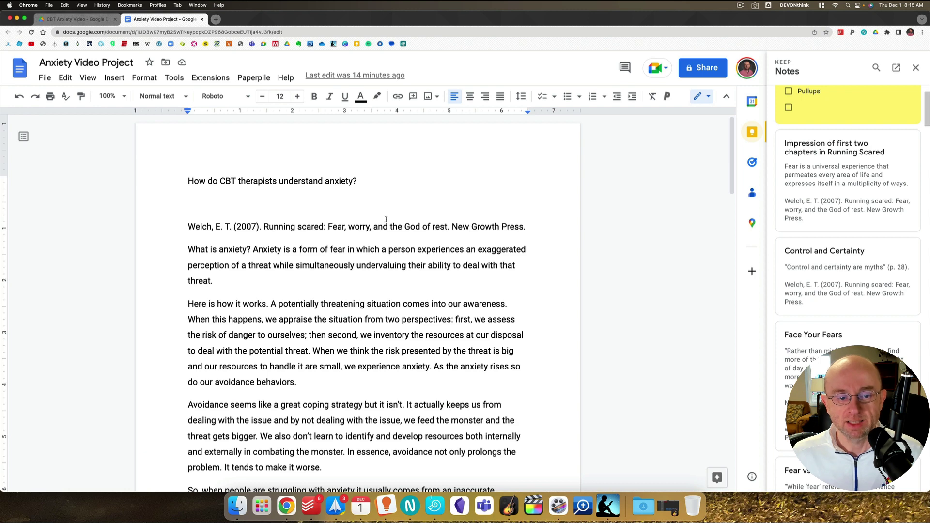
{"action": "left_click", "coordinate": [914, 68]}
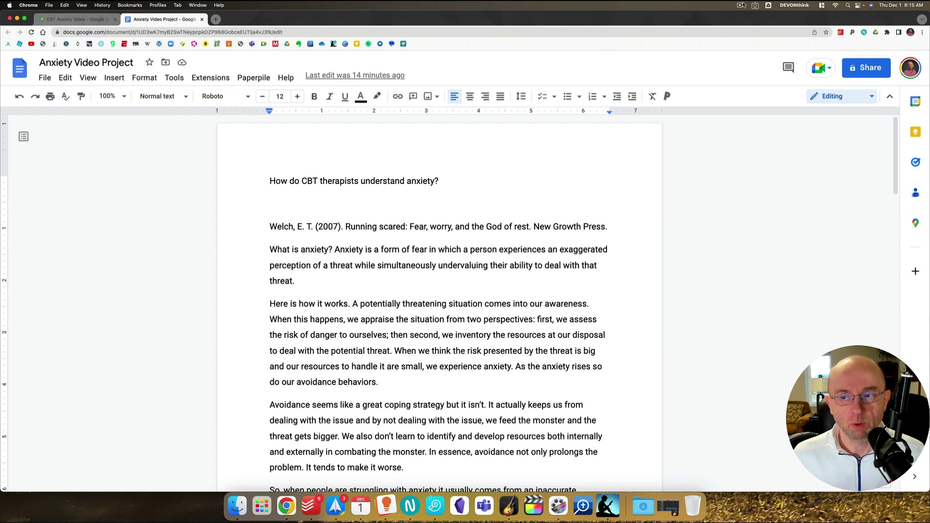
{"action": "left_click", "coordinate": [852, 32]}
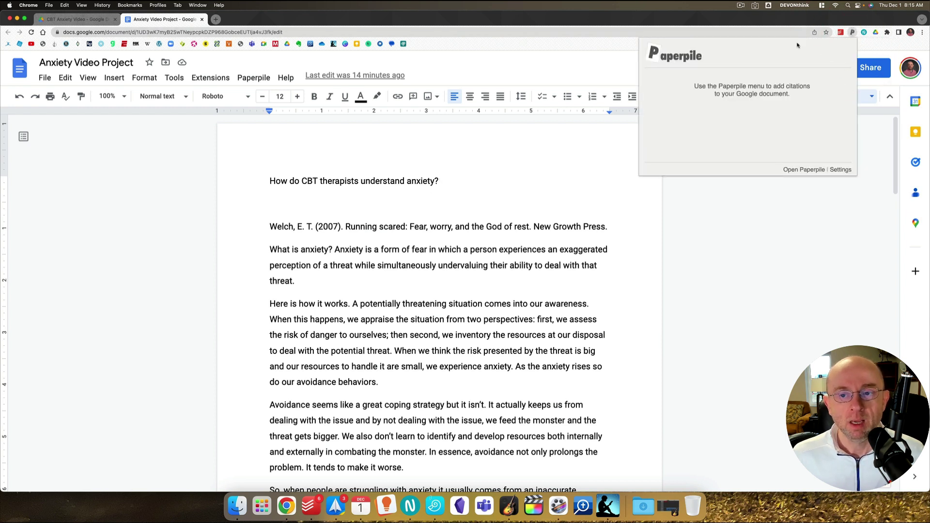
{"action": "left_click", "coordinate": [720, 53]}
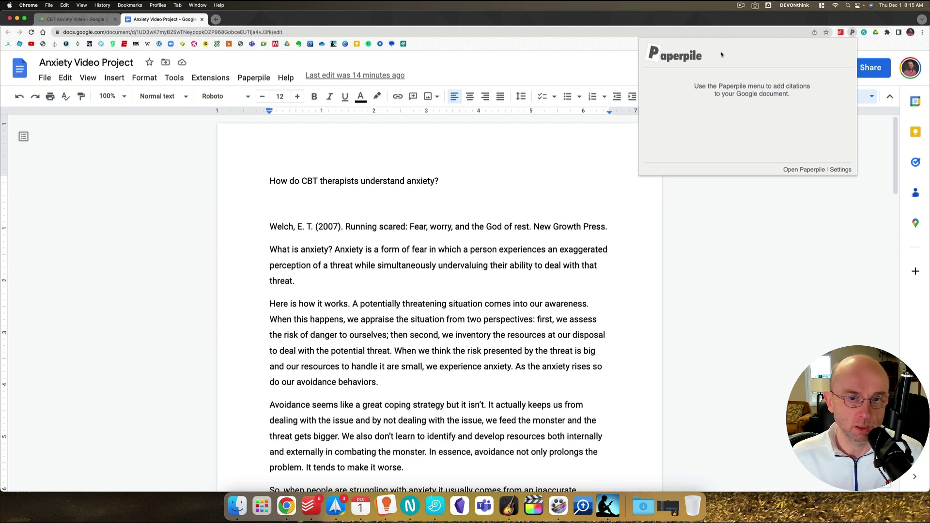
Open the Paperpile library and select the Running scared book
{"action": "left_click", "coordinate": [794, 170]}
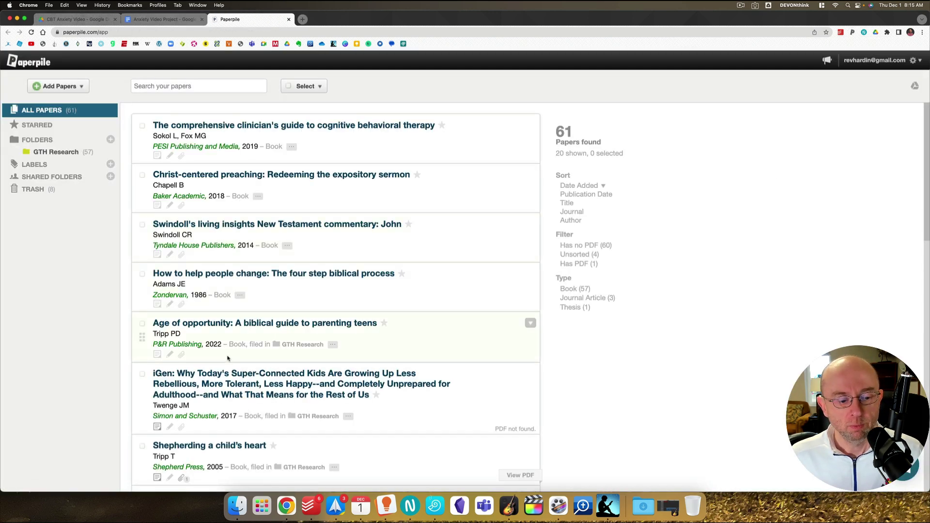
{"action": "scroll", "coordinate": [227, 359], "scroll_direction": "down", "scroll_amount": 1}
{"action": "scroll", "coordinate": [227, 359], "scroll_direction": "up", "scroll_amount": 1}
{"action": "scroll", "coordinate": [227, 359], "scroll_direction": "down", "scroll_amount": 5}
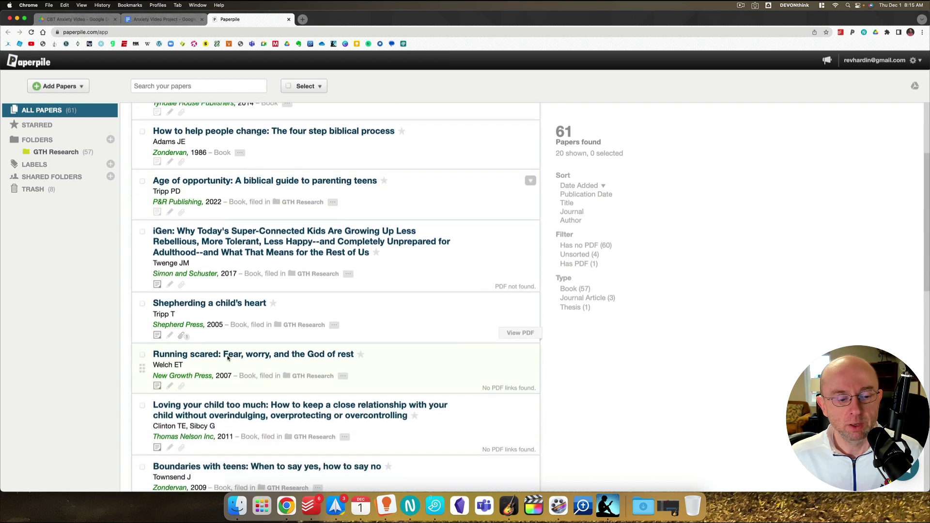
{"action": "left_click", "coordinate": [143, 353]}
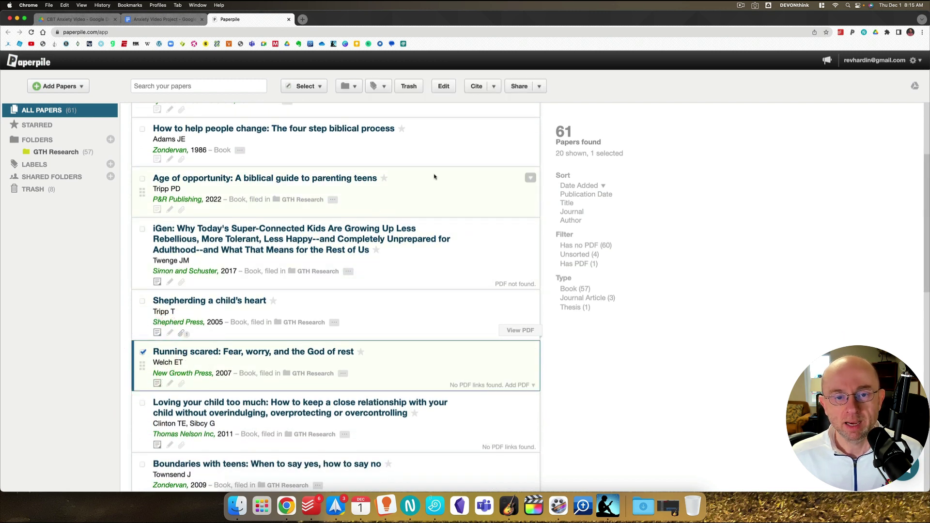
Copy the formatted Welch (2007) citation to the clipboard and close the Paperpile tab
{"action": "left_click", "coordinate": [492, 87]}
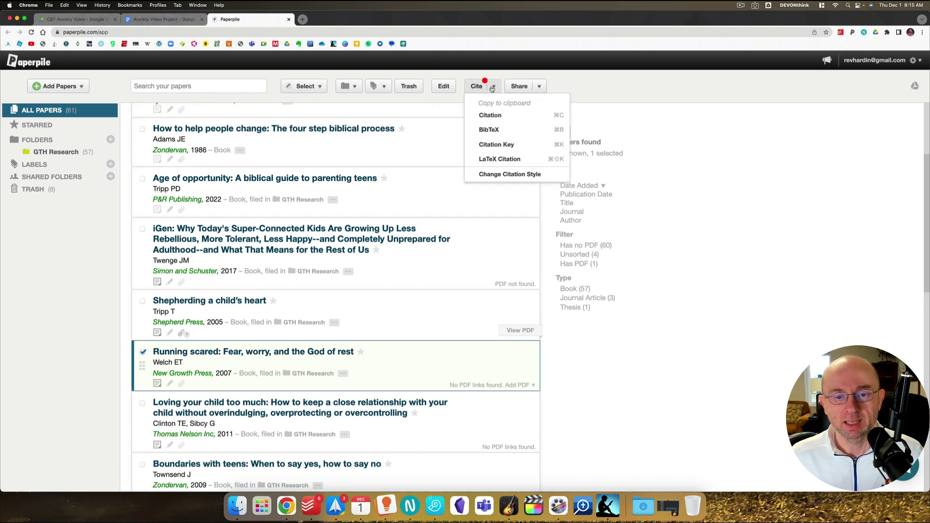
{"action": "left_click", "coordinate": [491, 115]}
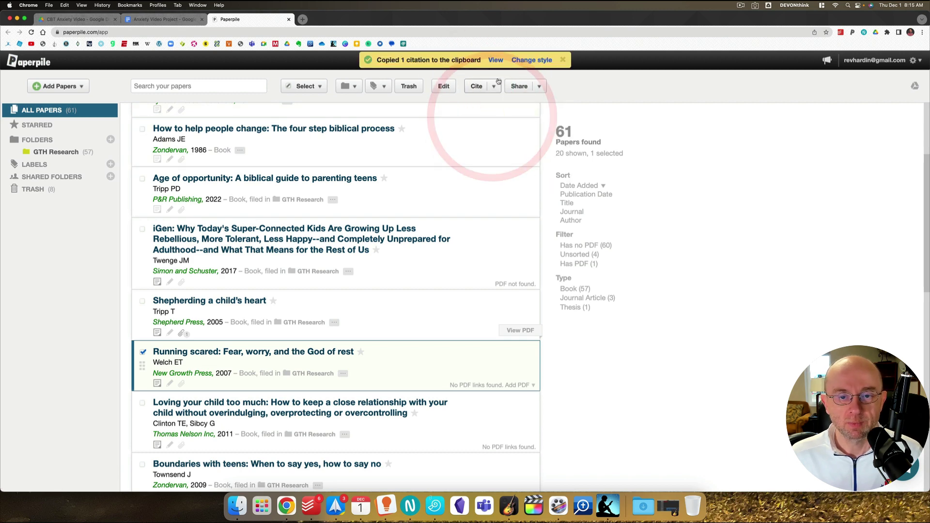
{"action": "left_click", "coordinate": [495, 60]}
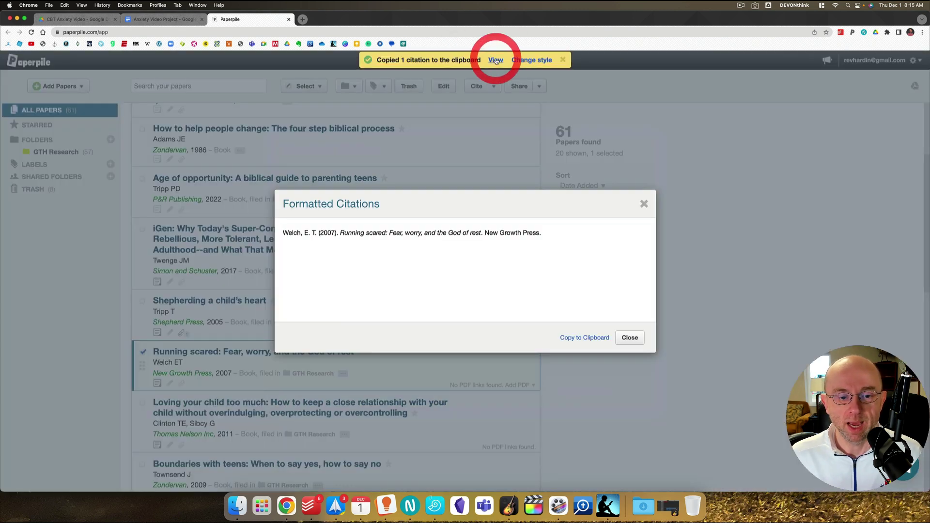
{"action": "left_click", "coordinate": [551, 233]}
{"action": "left_click", "coordinate": [584, 338]}
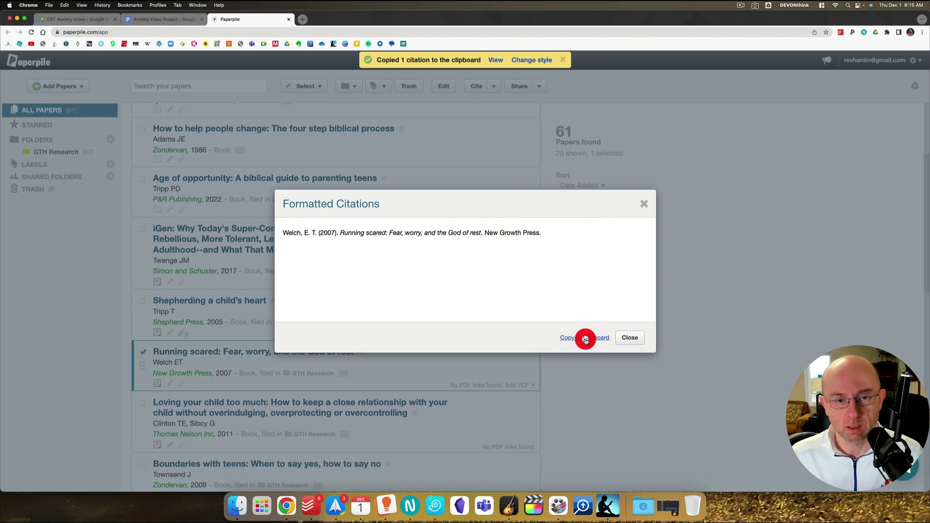
{"action": "left_click", "coordinate": [642, 204]}
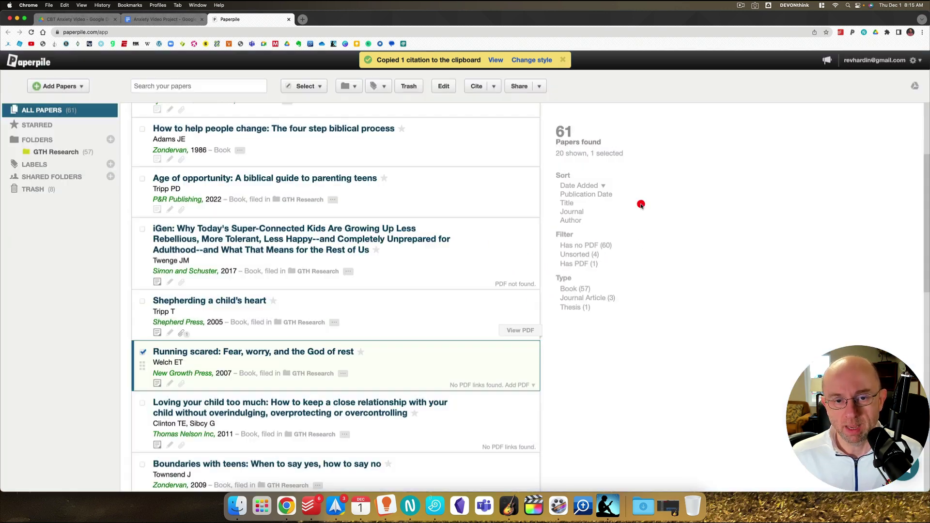
{"action": "left_click", "coordinate": [287, 20]}
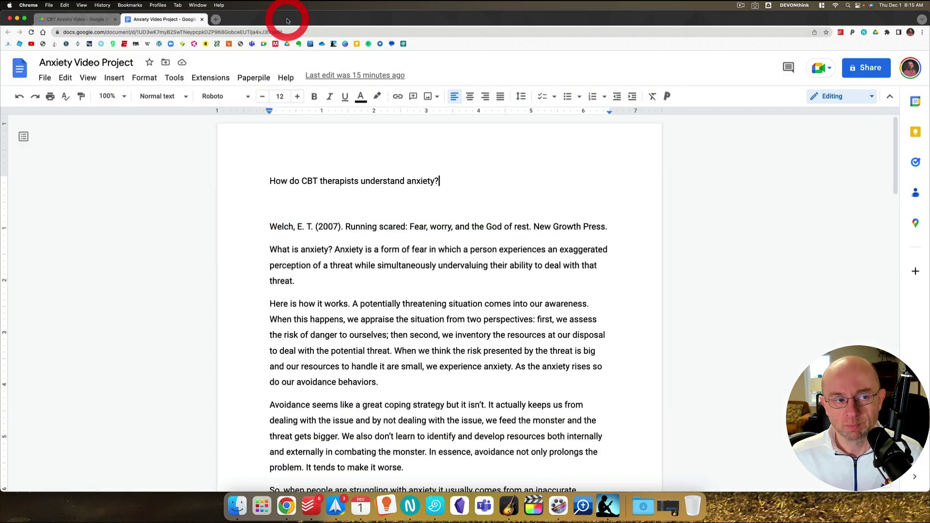
Reopen Running Scared from the Kindle library at Part One, Initial Observations
{"action": "left_click", "coordinate": [17, 18]}
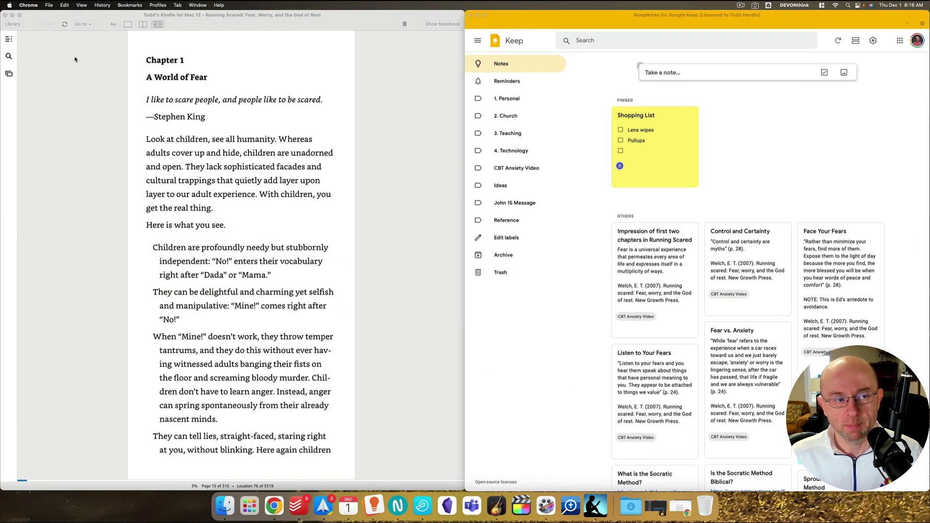
{"action": "left_click", "coordinate": [69, 59]}
{"action": "left_click", "coordinate": [70, 59]}
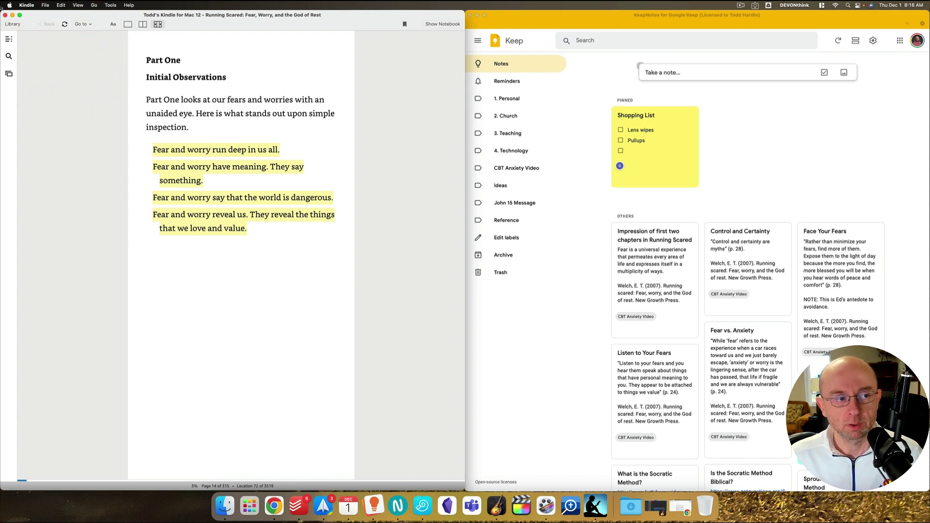
{"action": "left_click", "coordinate": [16, 22]}
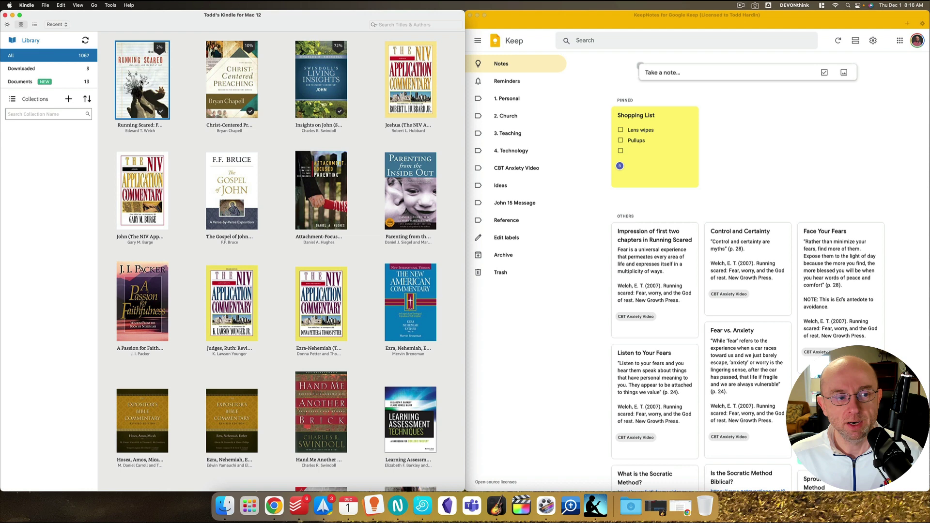
{"action": "double_click", "coordinate": [150, 81]}
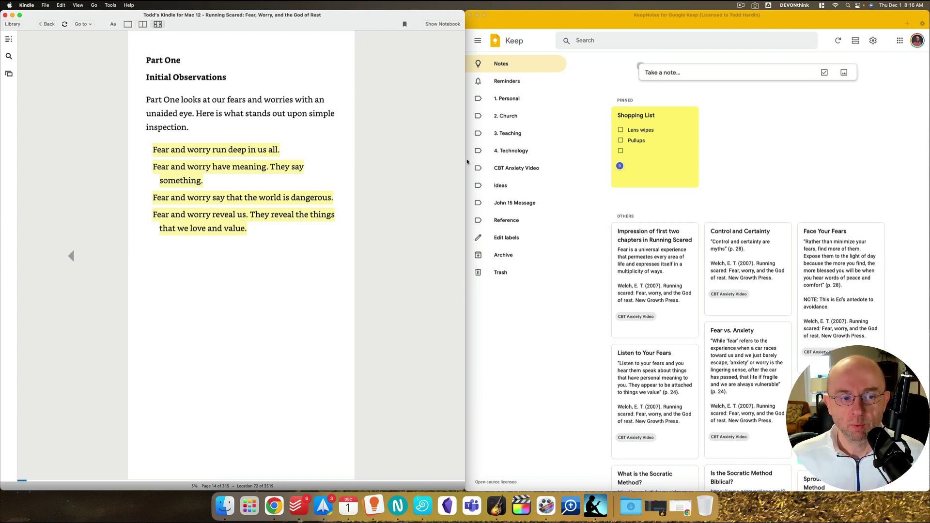
Start a new Keep note titled 'What about Fear'
{"action": "left_click", "coordinate": [666, 73]}
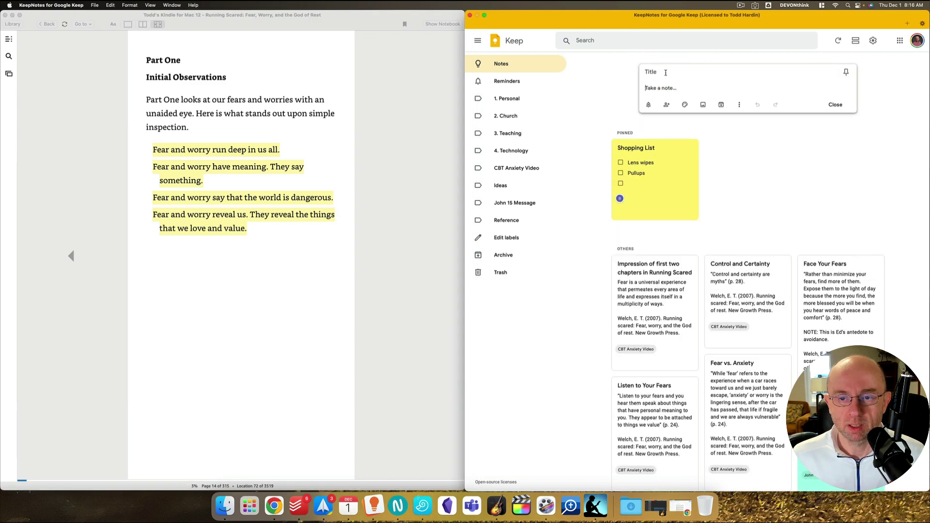
{"action": "left_click", "coordinate": [656, 72]}
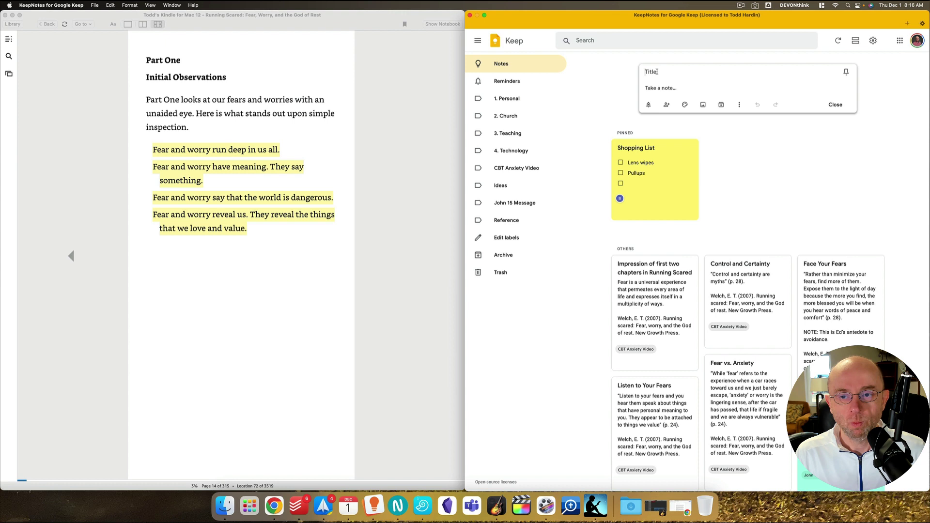
{"action": "type", "text": "What about Fe"}
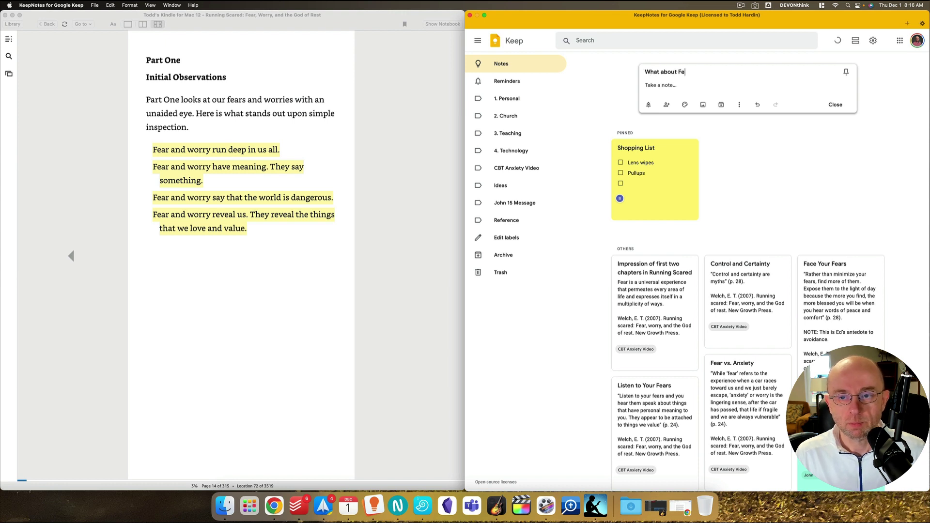
{"action": "type", "text": "ar"}
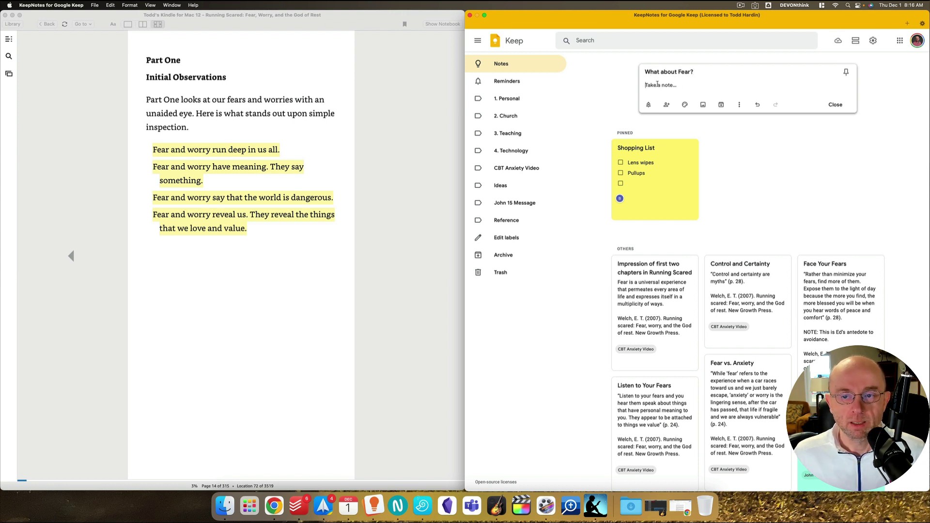
Enter the quote “Fear and worry run deep in us…” (p. 14) and paste the Welch citation below
{"action": "left_click", "coordinate": [657, 84]}
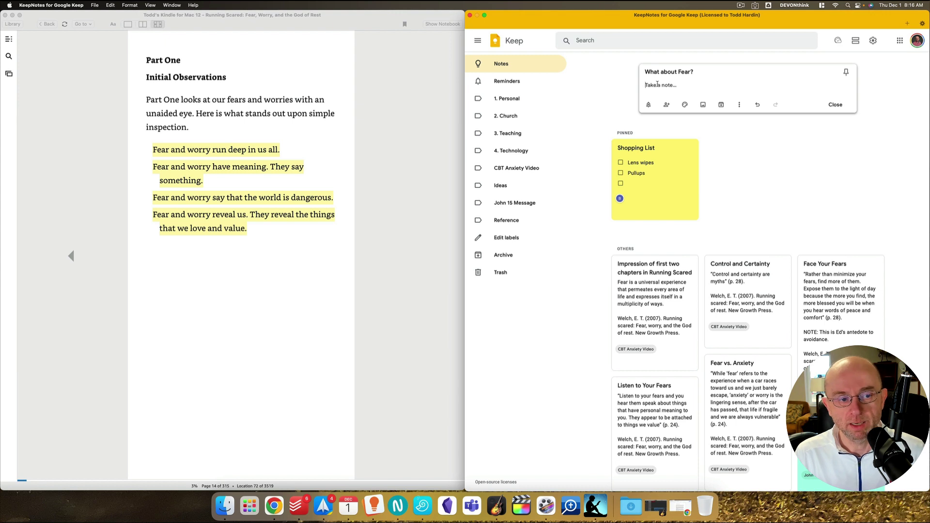
{"action": "type", "text": "Fe"}
{"action": "key", "text": "BackSpace"}
{"action": "key", "text": "BackSpace"}
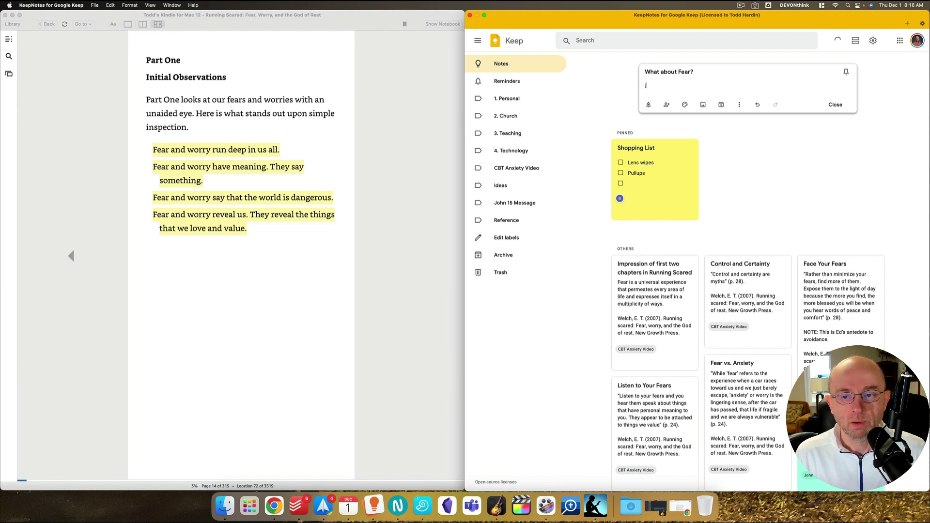
{"action": "type", "text": "“Fea"}
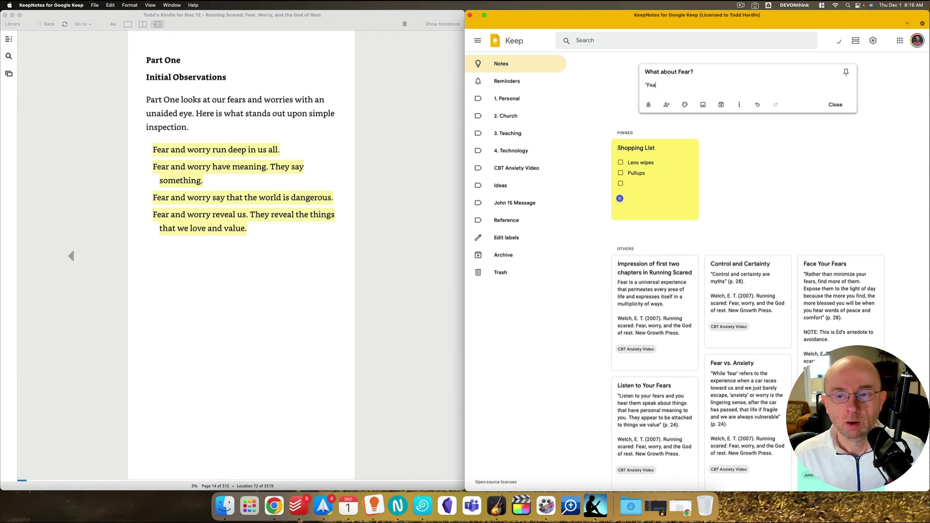
{"action": "type", "text": "r and worry"}
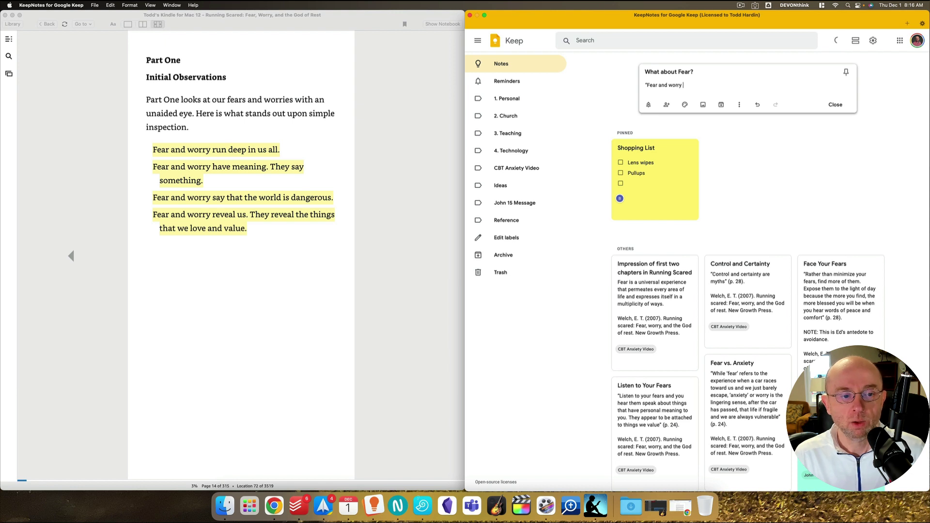
{"action": "type", "text": " run deep"}
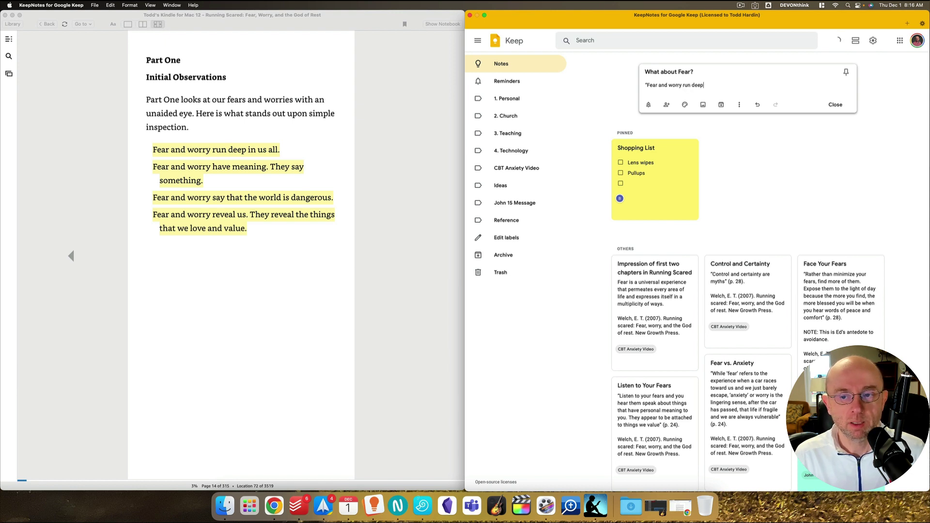
{"action": "type", "text": " in us all” (p."}
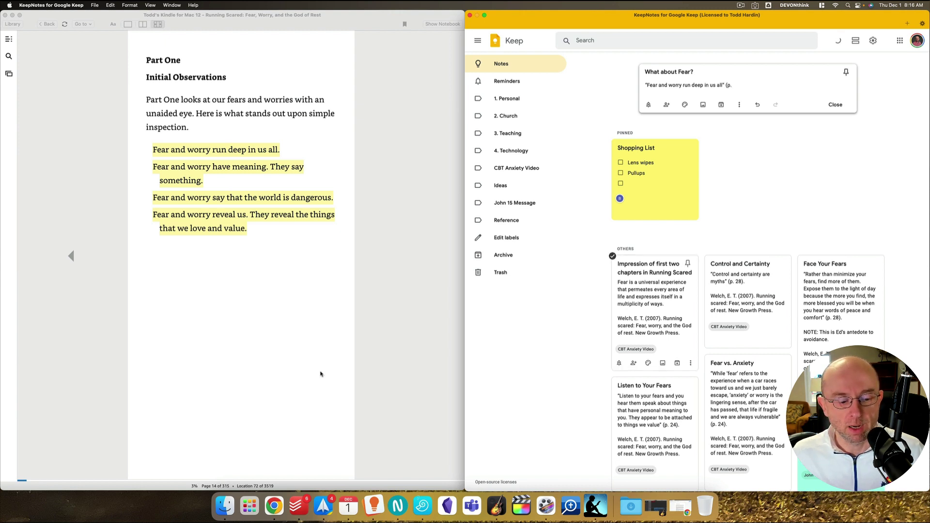
{"action": "left_click", "coordinate": [233, 473]}
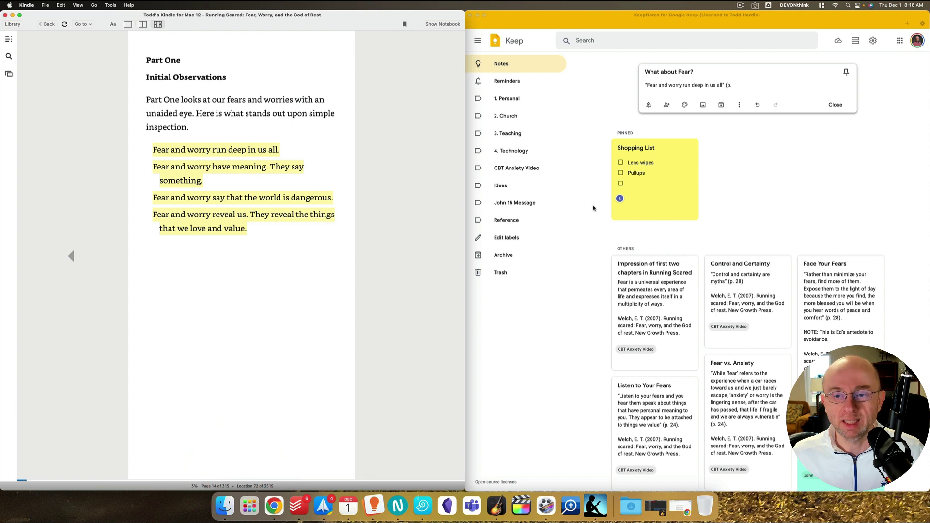
{"action": "left_click", "coordinate": [738, 86]}
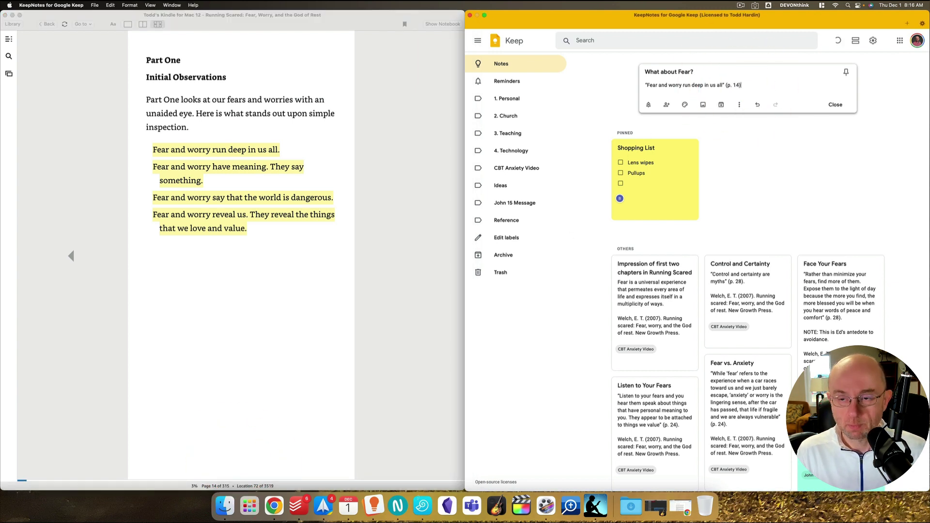
{"action": "type", "text": "14)."}
{"action": "key", "text": "Return"}
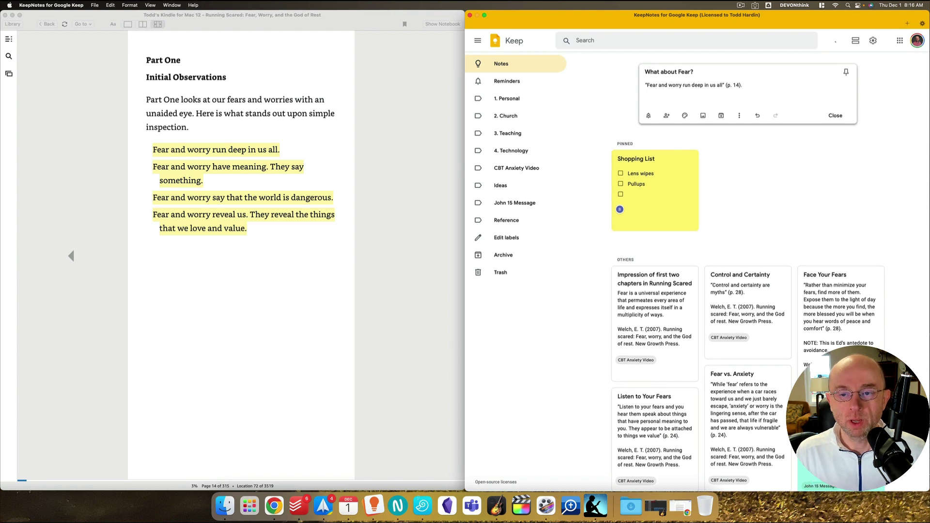
{"action": "key", "text": "super+v"}
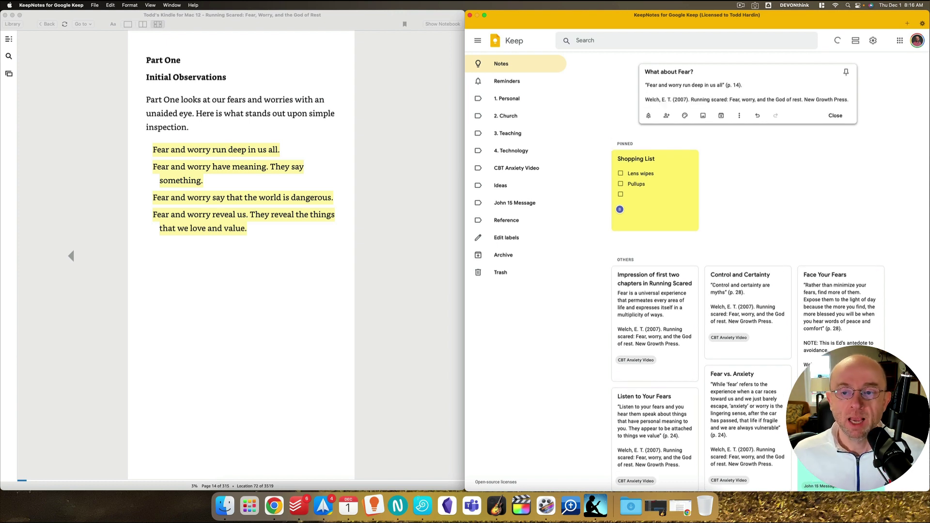
Close the What about Fear? note so it saves as the first card under Others
{"action": "left_click", "coordinate": [838, 116]}
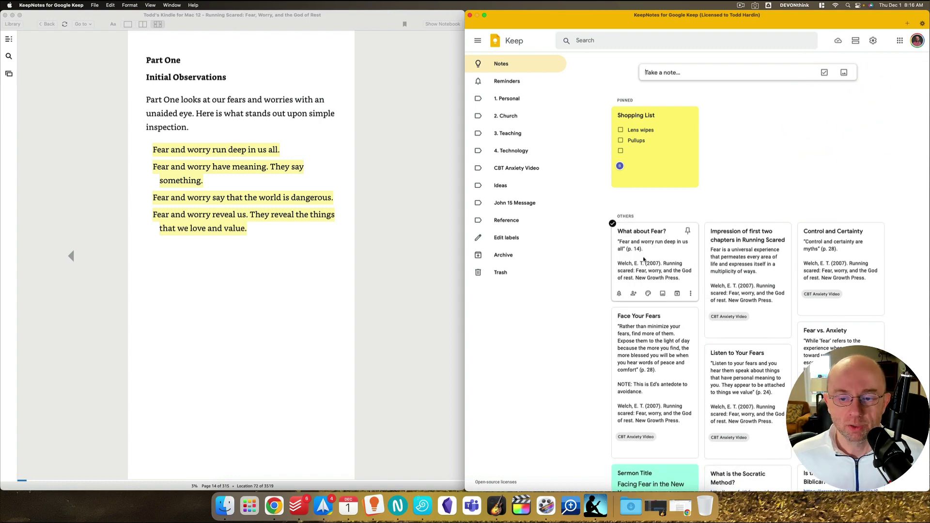
{"action": "scroll", "coordinate": [752, 280], "scroll_direction": "down", "scroll_amount": 15}
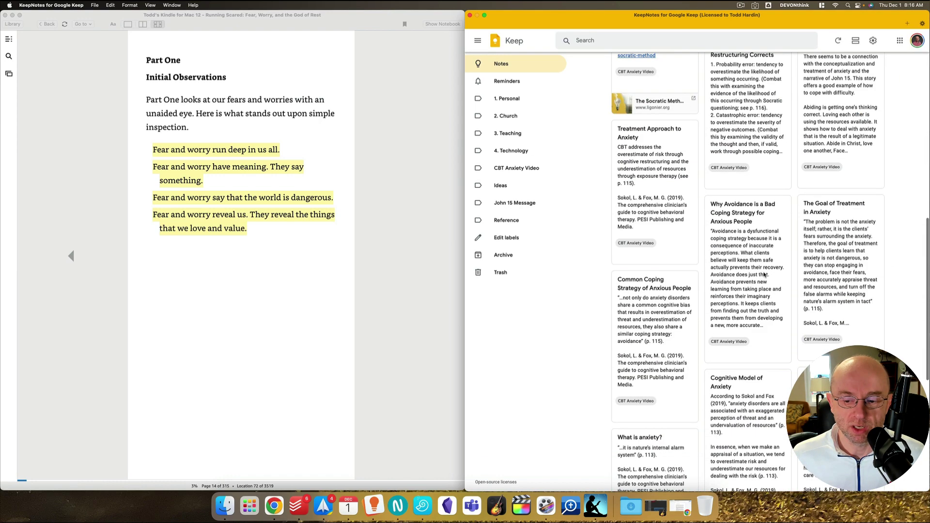
{"action": "scroll", "coordinate": [764, 274], "scroll_direction": "up", "scroll_amount": 10}
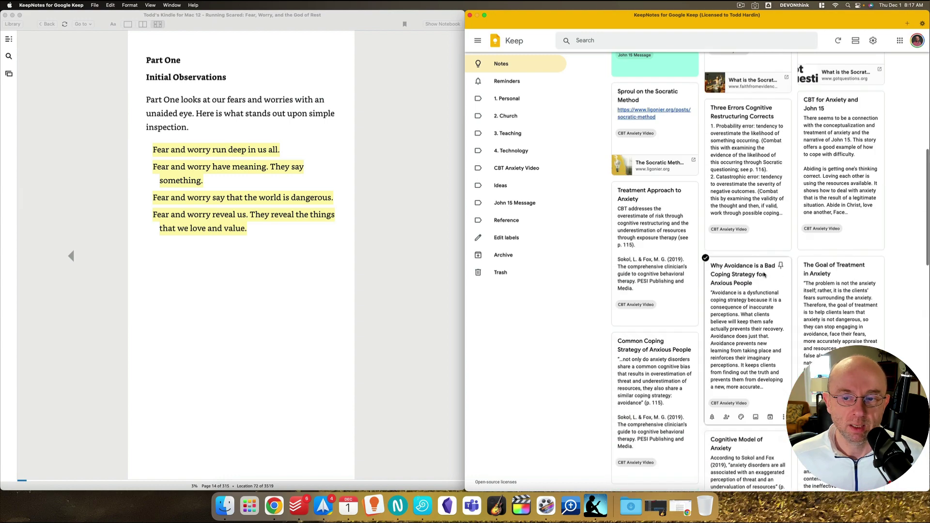
{"action": "scroll", "coordinate": [762, 297], "scroll_direction": "up", "scroll_amount": 7}
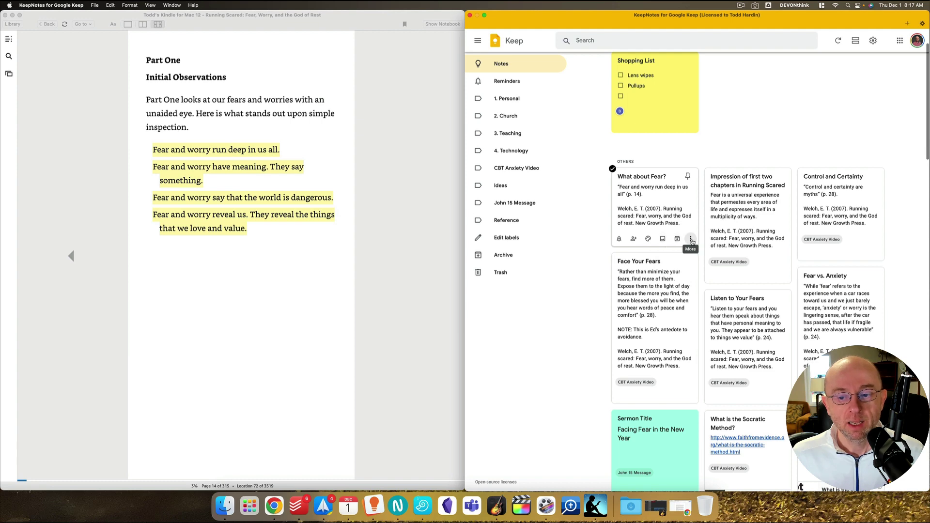
Apply the CBT Anxiety Video label to What about Fear? and list that label's notes
{"action": "left_click", "coordinate": [683, 243]}
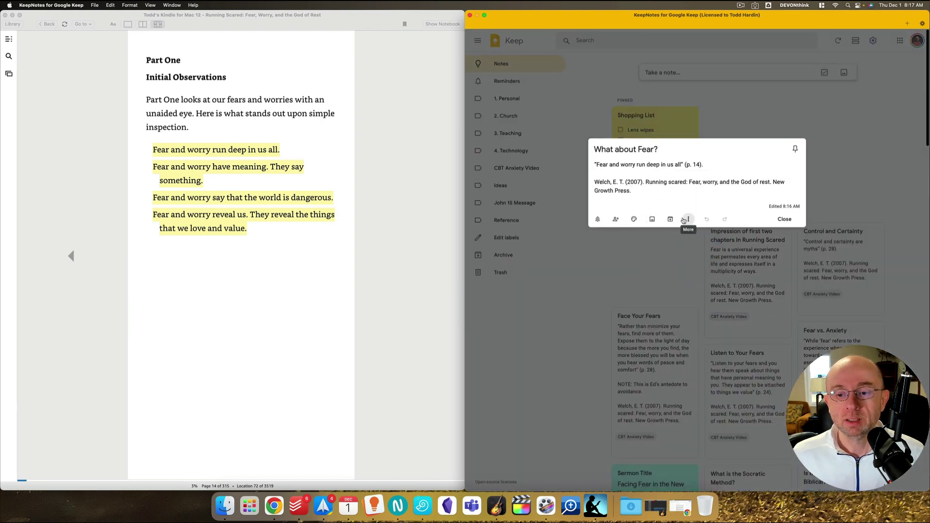
{"action": "left_click", "coordinate": [687, 220]}
{"action": "left_click", "coordinate": [698, 244]}
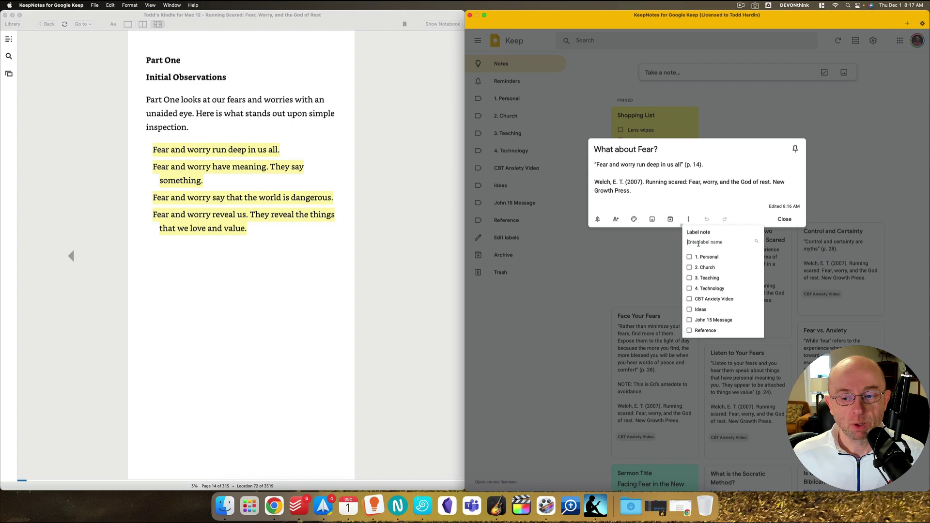
{"action": "left_click", "coordinate": [701, 300]}
{"action": "left_click", "coordinate": [776, 222]}
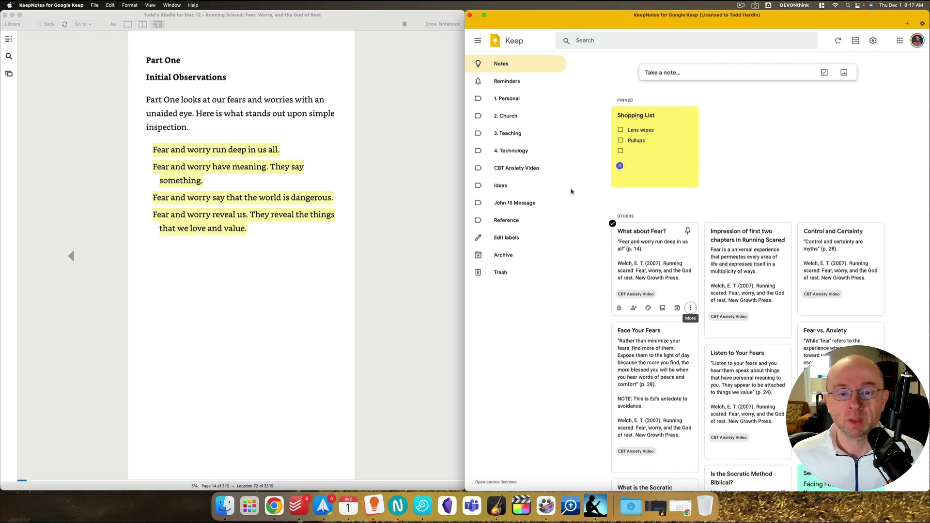
{"action": "left_click", "coordinate": [513, 170]}
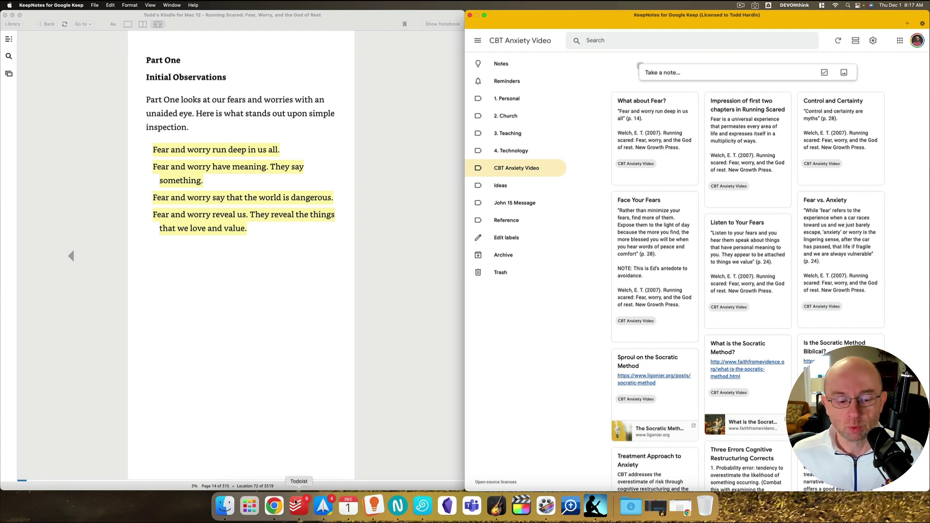
Insert the What about Fear? Keep note below the document's heading
{"action": "left_click", "coordinate": [277, 508]}
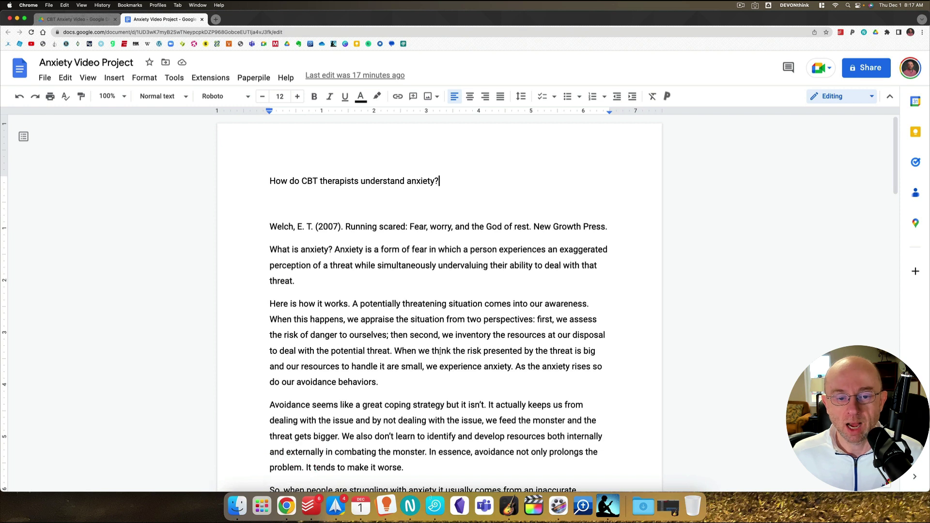
{"action": "key", "text": "Return"}
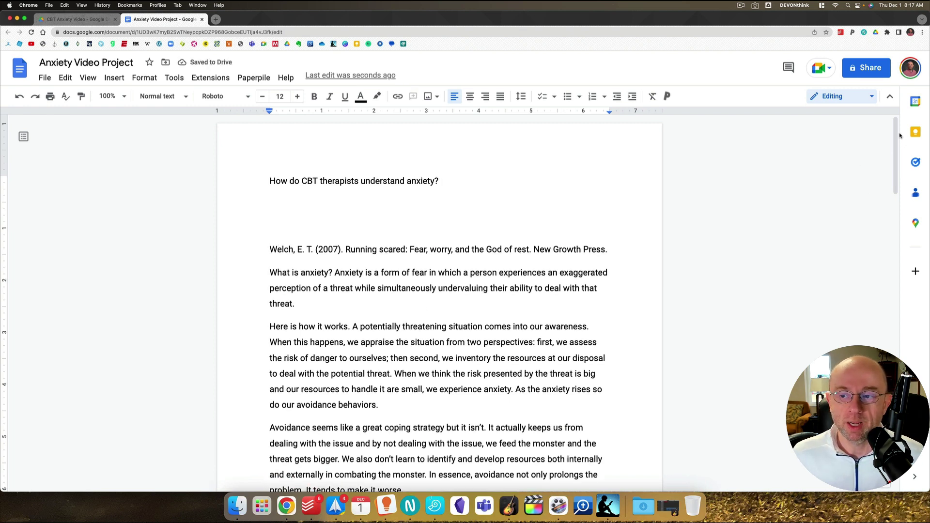
{"action": "left_click", "coordinate": [915, 135]}
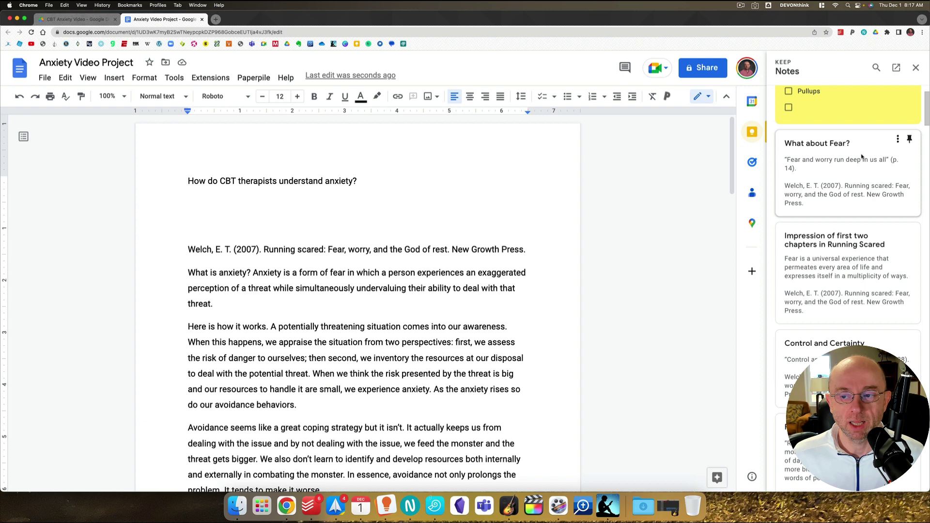
{"action": "left_click_drag", "start_coordinate": [861, 156], "coordinate": [366, 242]}
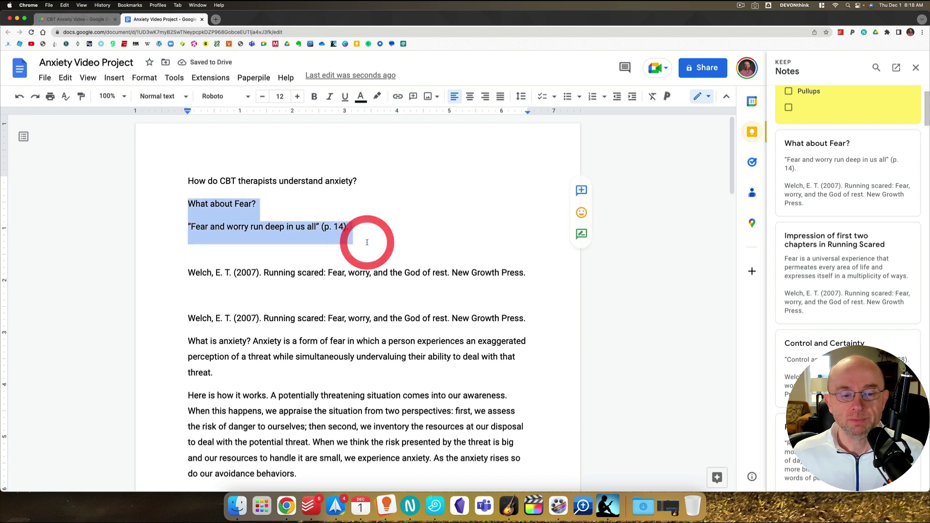
{"action": "left_click", "coordinate": [368, 230]}
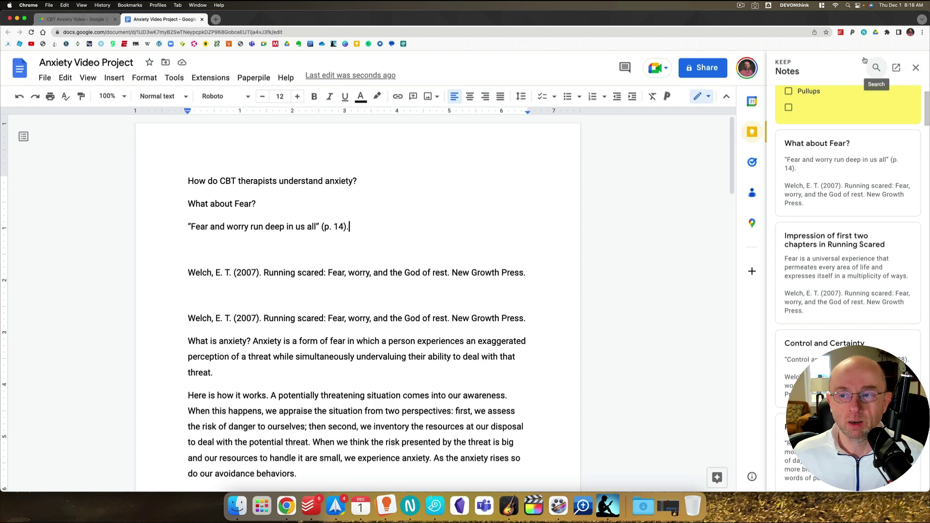
Close the Keep panel and delete the What about Fear? heading and quote
{"action": "left_click", "coordinate": [842, 65]}
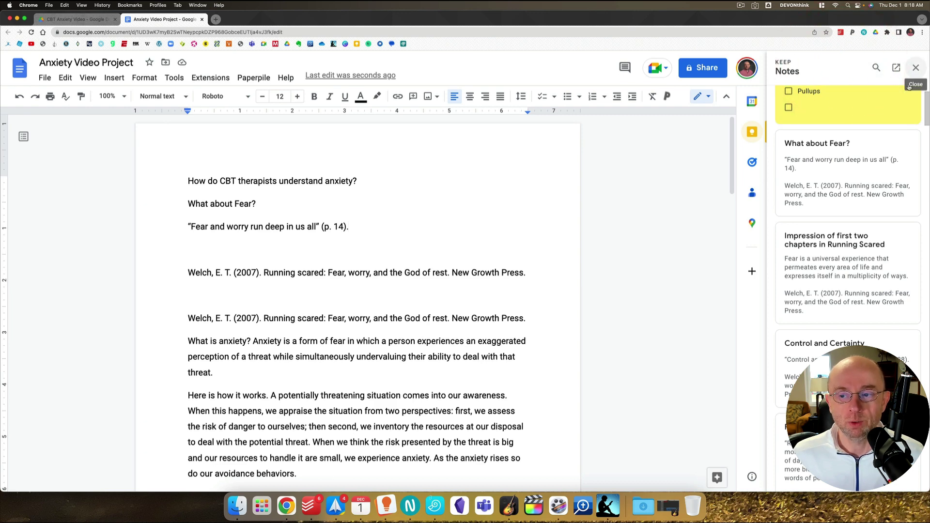
{"action": "scroll", "coordinate": [852, 169], "scroll_direction": "down", "scroll_amount": 10}
{"action": "scroll", "coordinate": [852, 169], "scroll_direction": "up", "scroll_amount": 5}
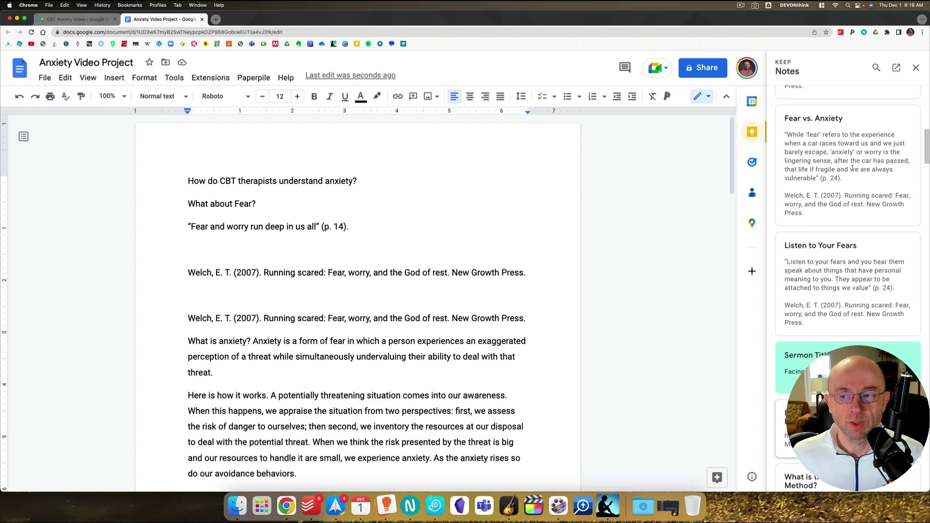
{"action": "scroll", "coordinate": [852, 169], "scroll_direction": "up", "scroll_amount": 5}
{"action": "left_click", "coordinate": [915, 67]}
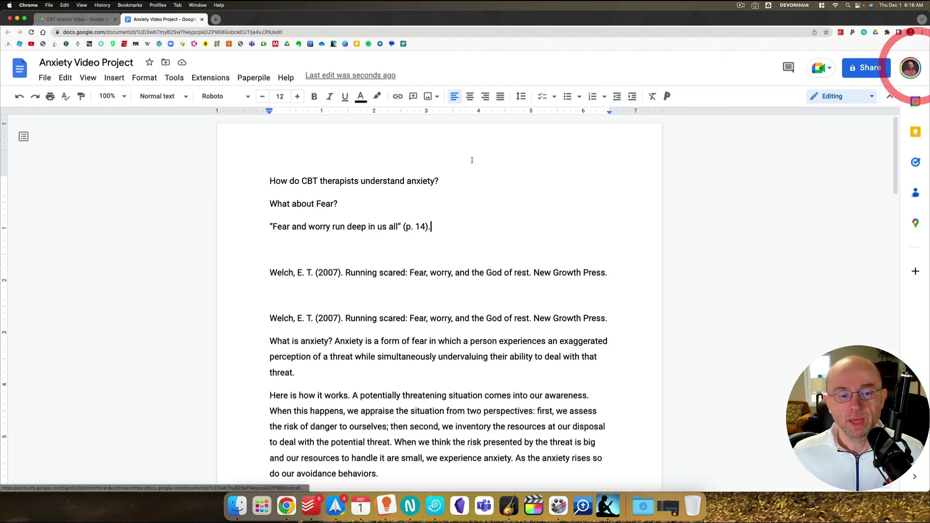
{"action": "left_click_drag", "start_coordinate": [270, 203], "coordinate": [442, 225]}
{"action": "key", "text": "BackSpace"}
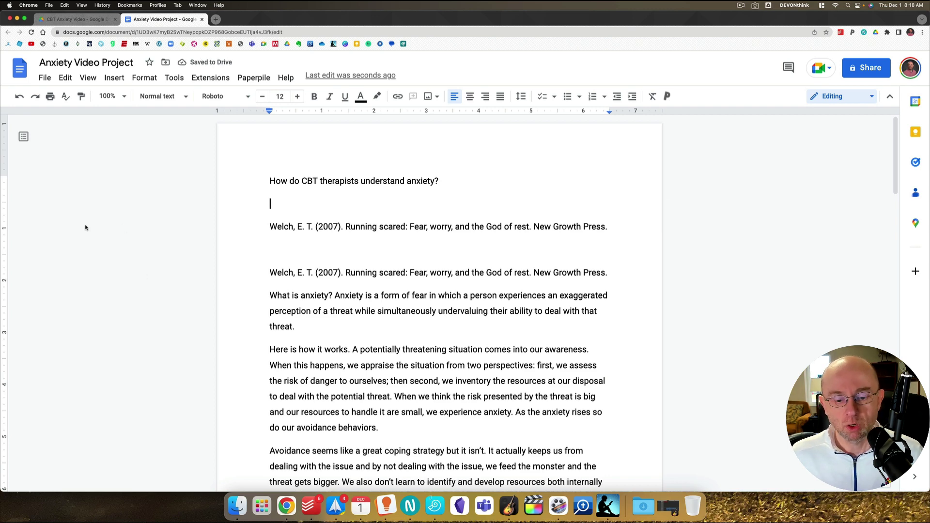
{"action": "left_click", "coordinate": [16, 18]}
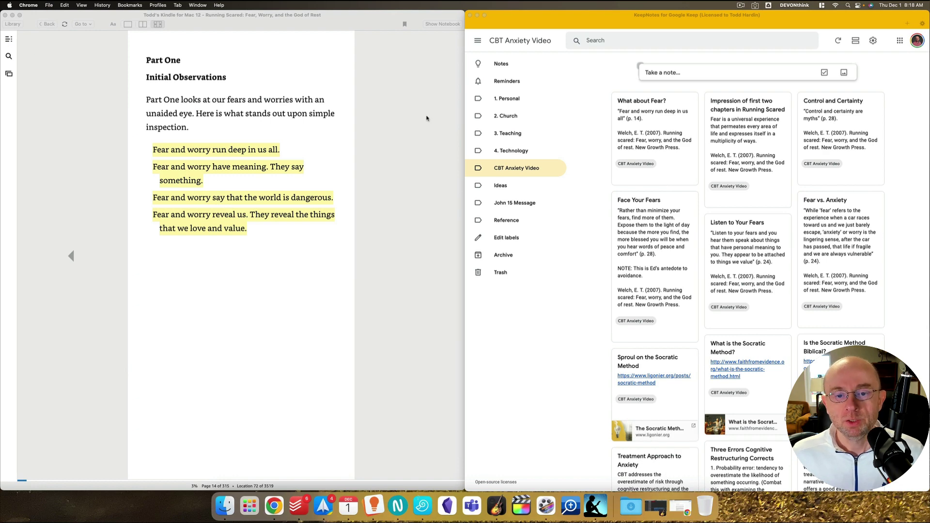
{"action": "left_click", "coordinate": [408, 248]}
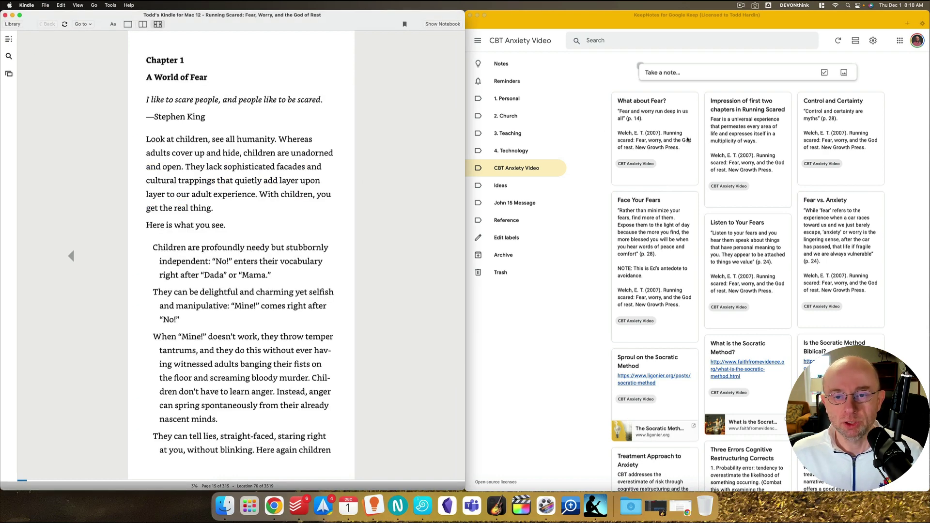
{"action": "left_click", "coordinate": [609, 69]}
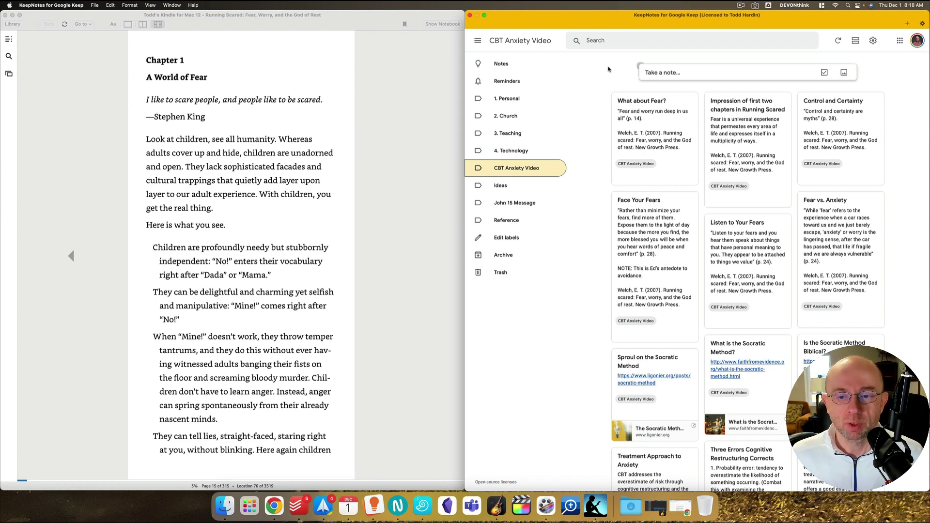
{"action": "left_click", "coordinate": [676, 152]}
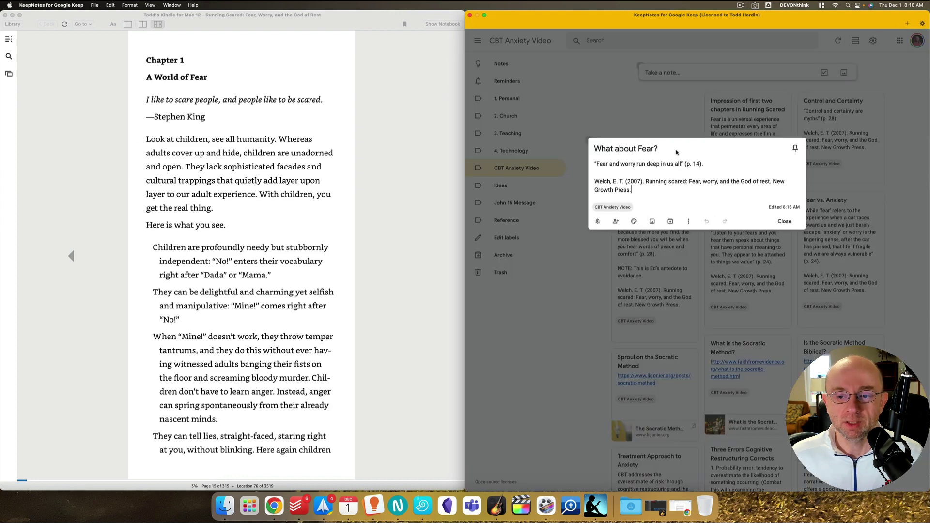
{"action": "left_click", "coordinate": [659, 196]}
{"action": "key", "text": "Return"}
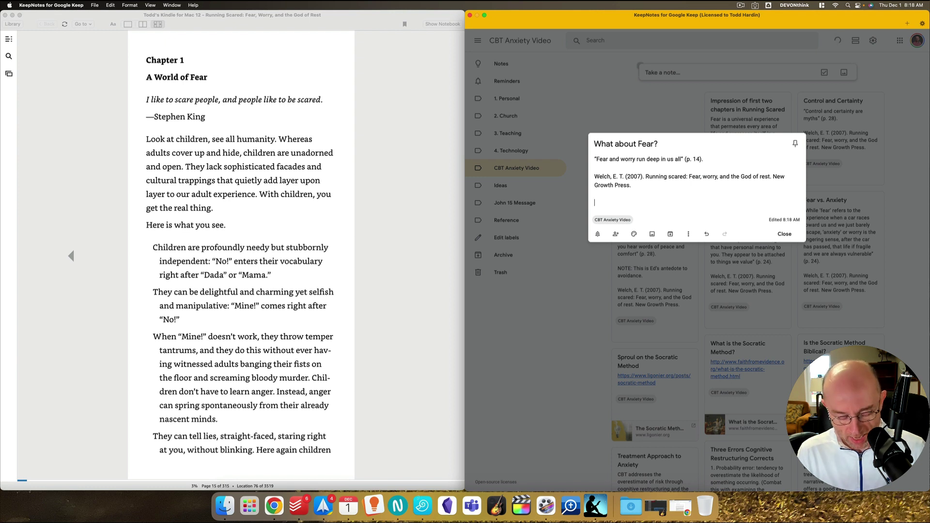
{"action": "type", "text": "@"}
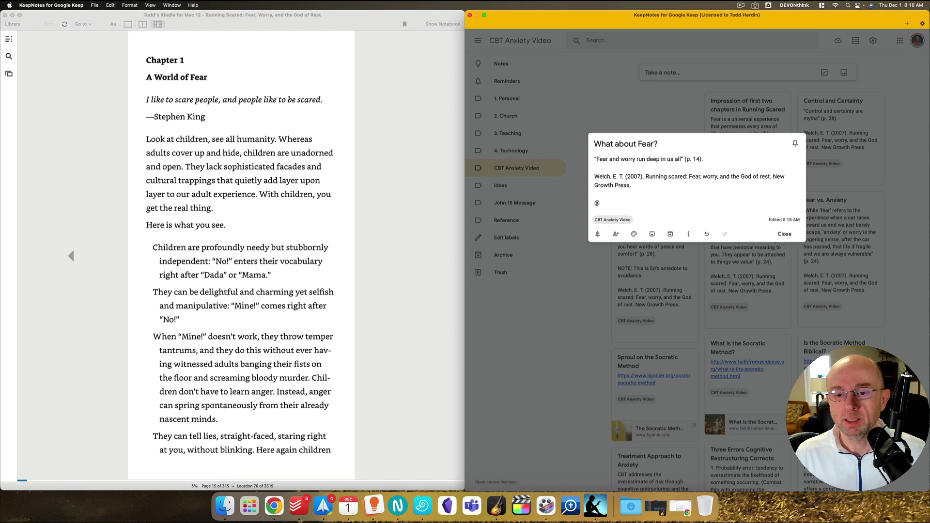
{"action": "type", "text": "Welch"}
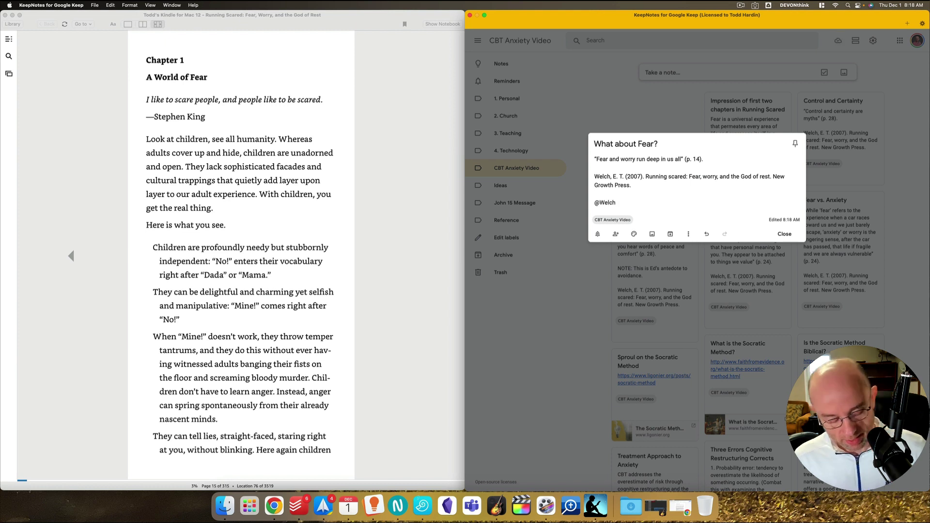
{"action": "type", "text": "2007"}
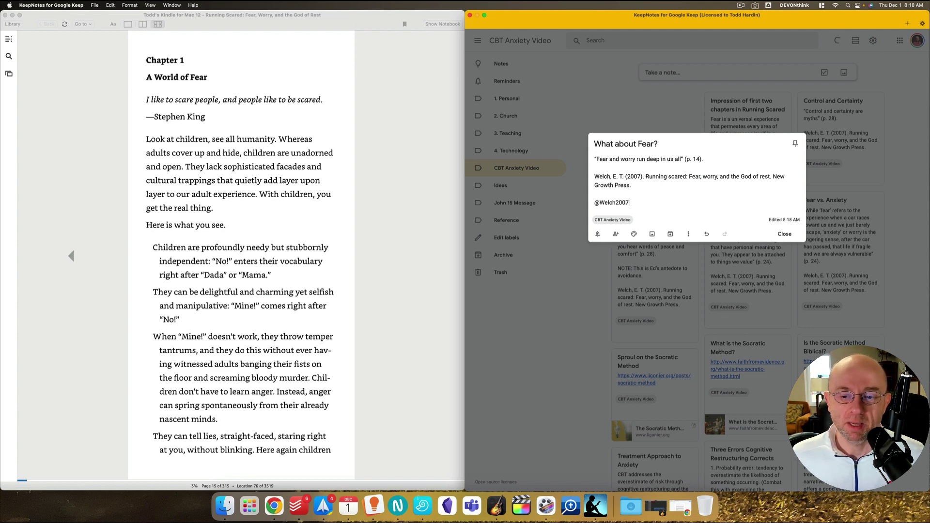
{"action": "left_click", "coordinate": [784, 234]}
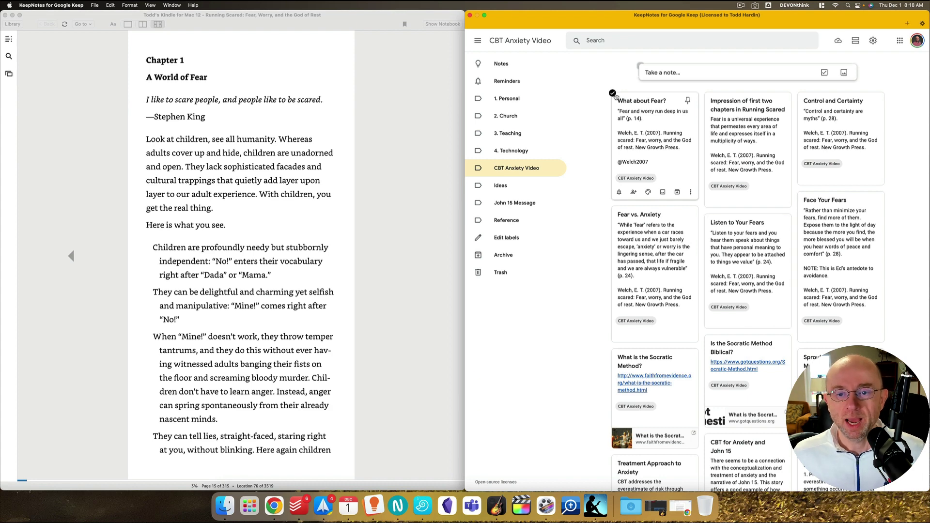
Archive What about Fear? from the CBT Anxiety Video label view and confirm it under Archive
{"action": "left_click", "coordinate": [504, 65]}
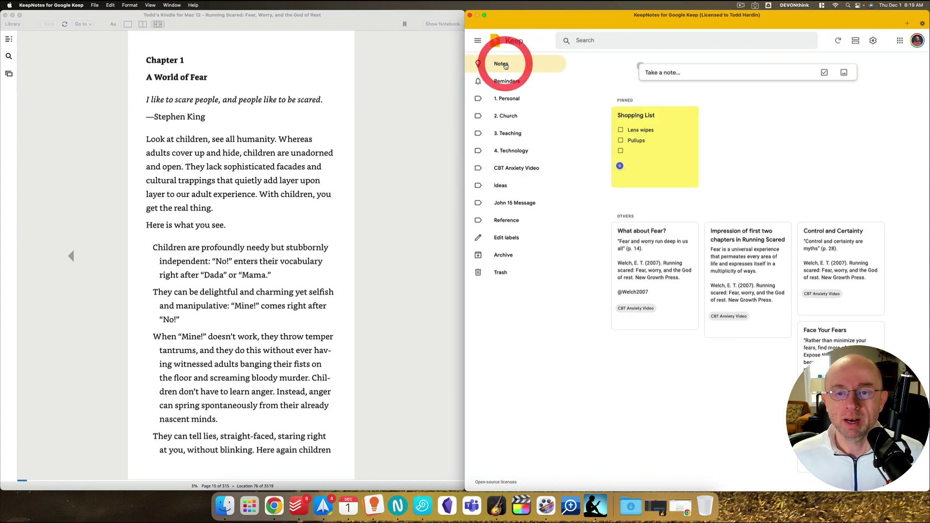
{"action": "left_click", "coordinate": [590, 41]}
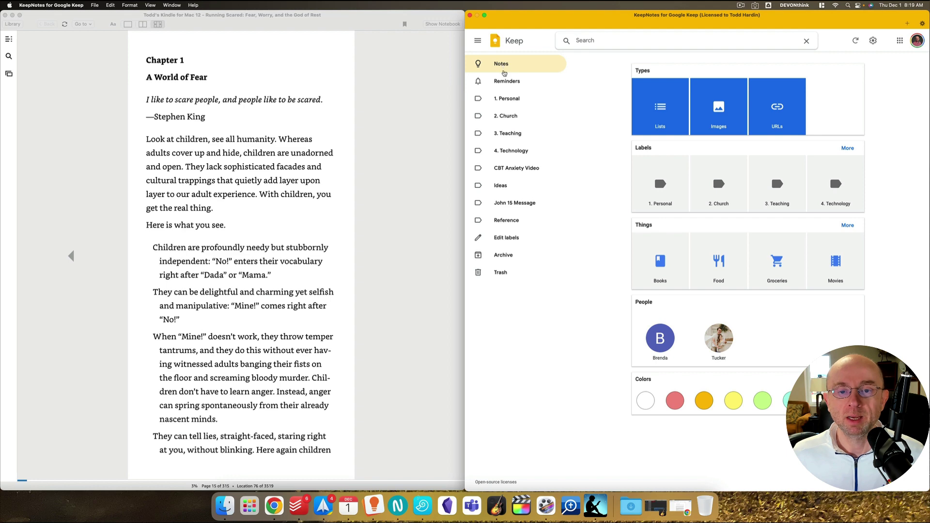
{"action": "left_click", "coordinate": [508, 168]}
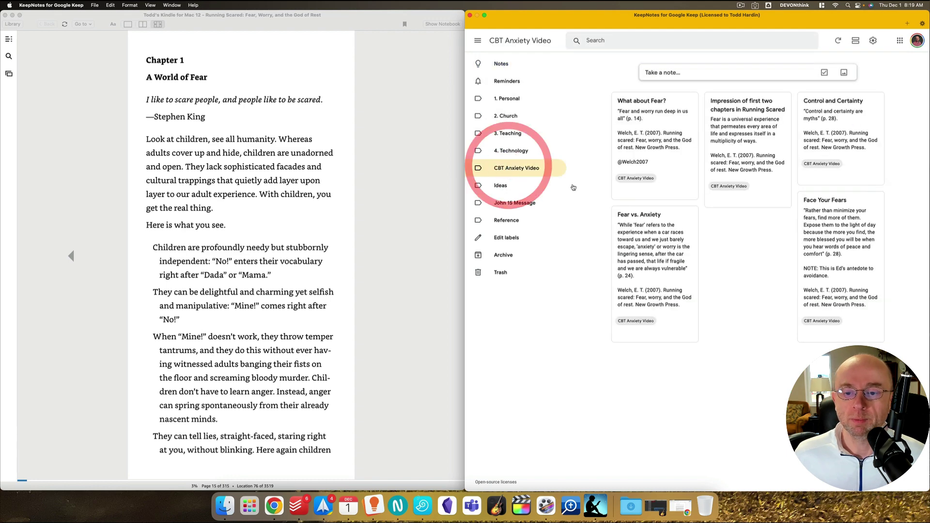
{"action": "double_click", "coordinate": [672, 155]}
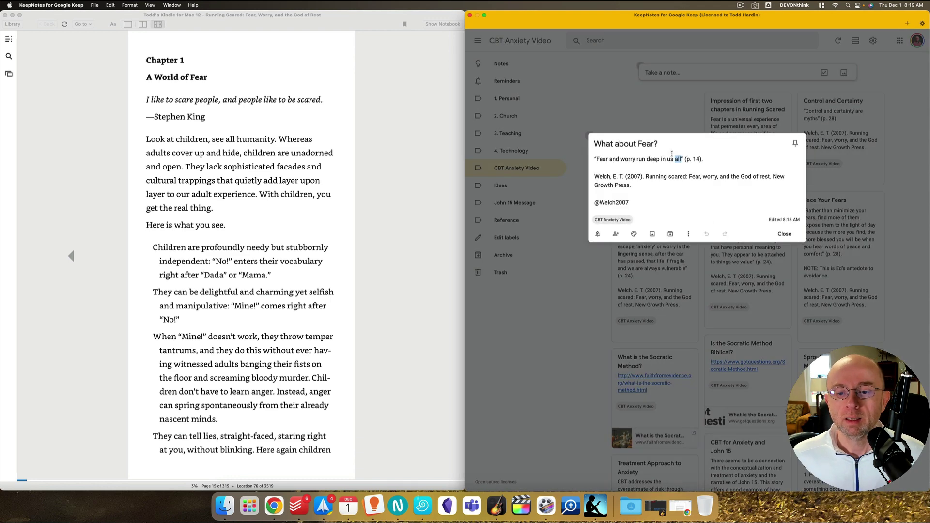
{"action": "left_click", "coordinate": [688, 235]}
{"action": "left_click", "coordinate": [688, 234]}
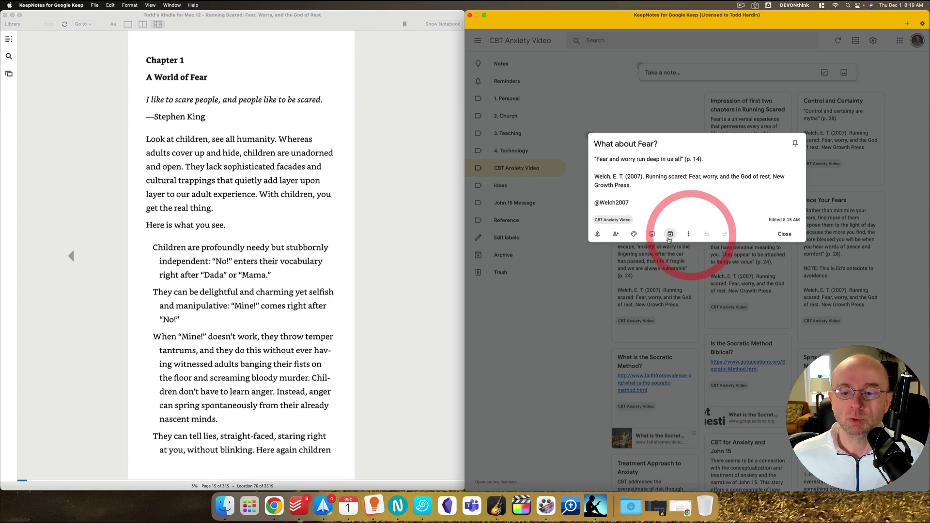
{"action": "left_click", "coordinate": [670, 235]}
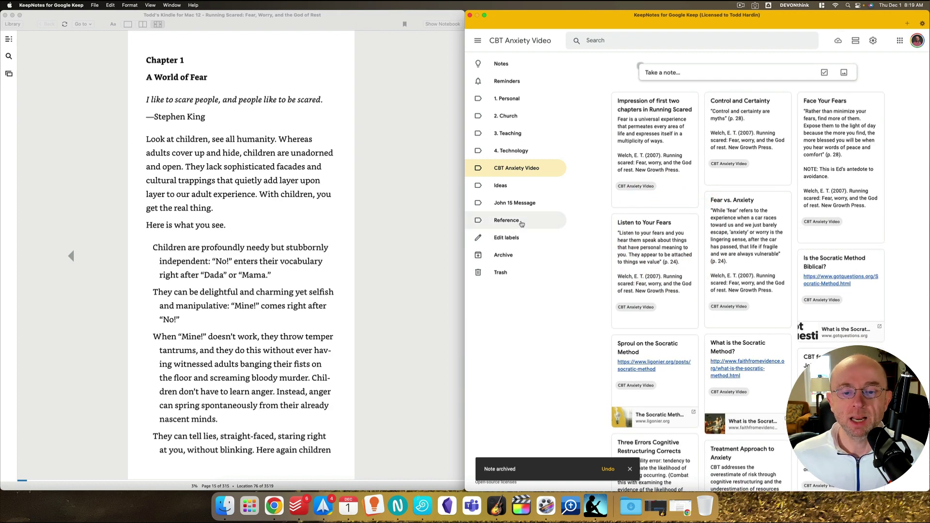
{"action": "left_click", "coordinate": [507, 255]}
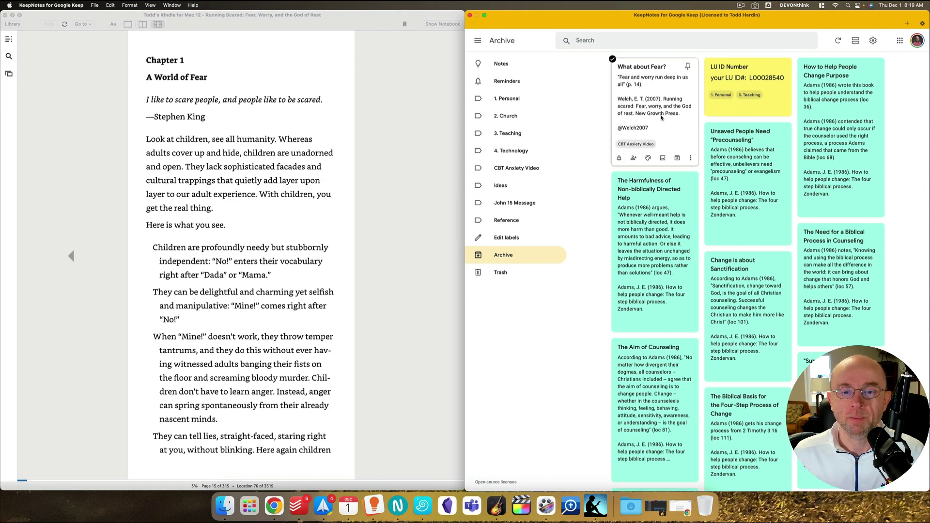
{"action": "left_click", "coordinate": [502, 65]}
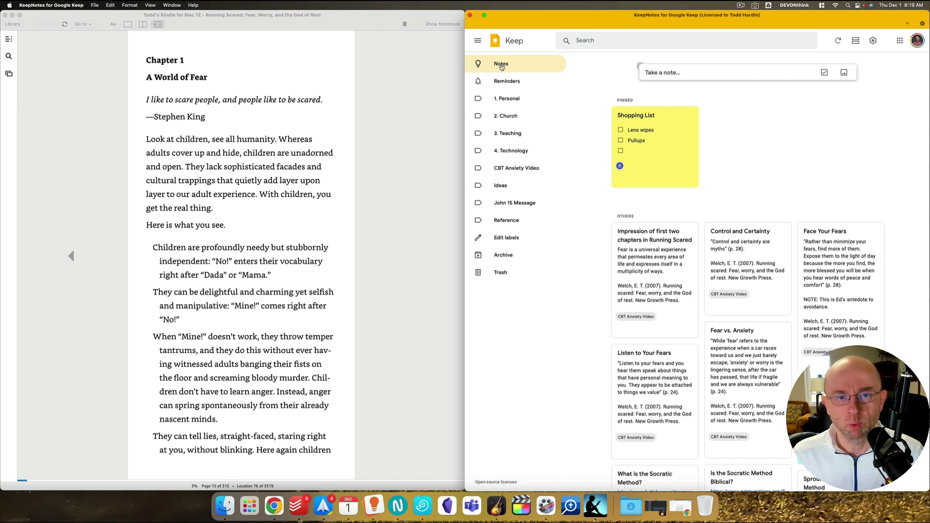
{"action": "left_click", "coordinate": [605, 41]}
{"action": "type", "text": "@"}
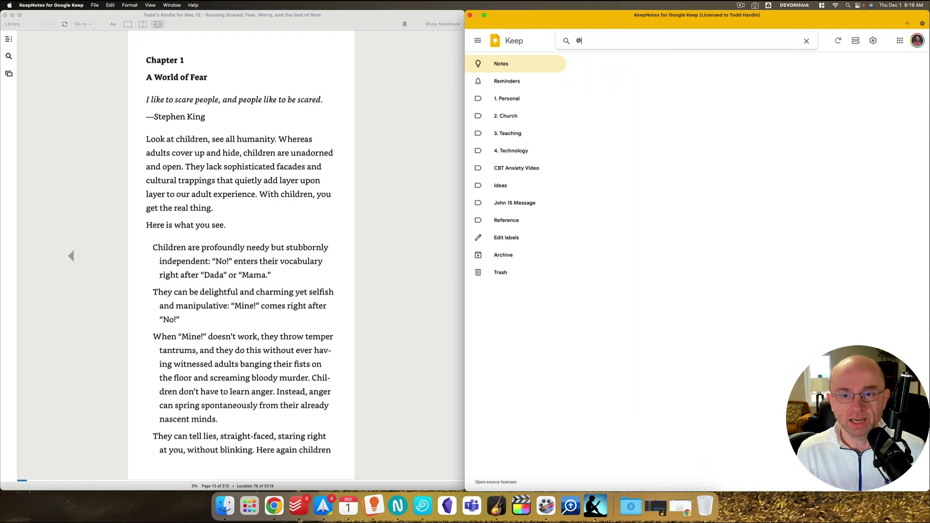
{"action": "type", "text": "welch"}
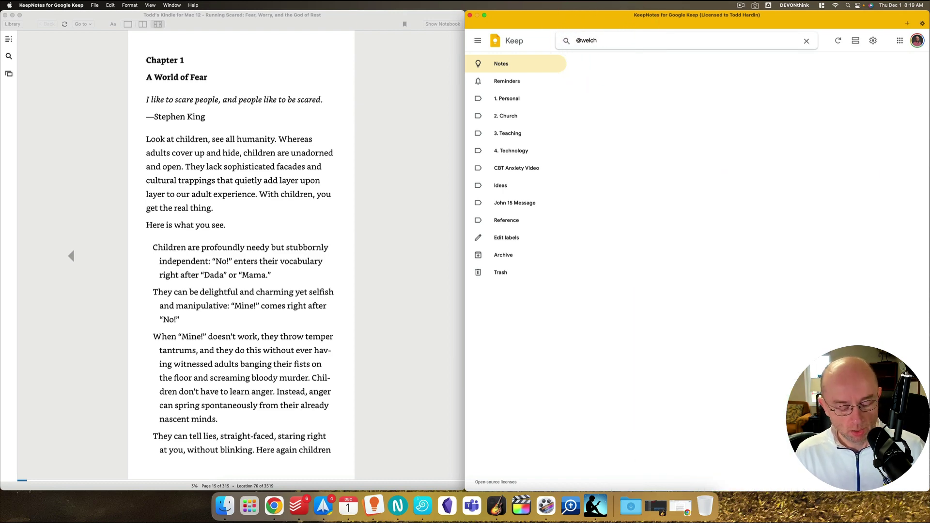
{"action": "type", "text": "2007"}
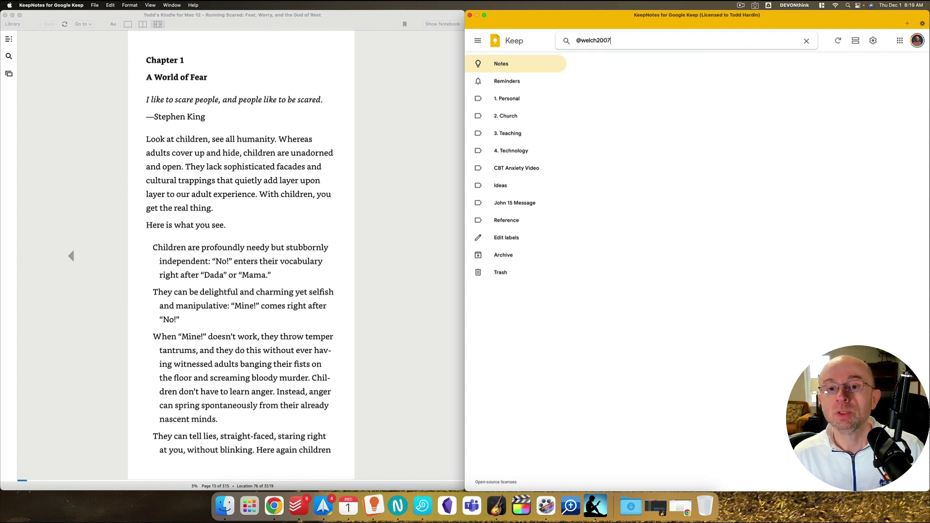
{"action": "left_click", "coordinate": [683, 117]}
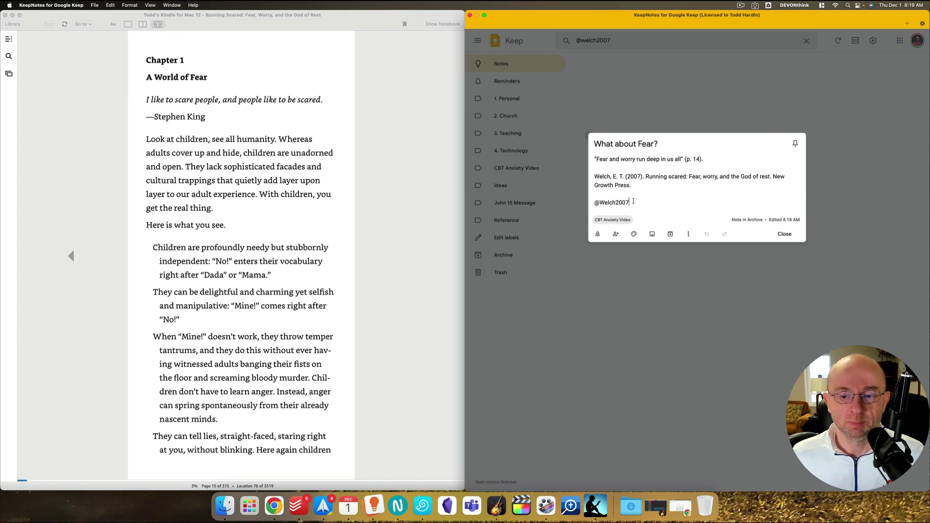
{"action": "left_click_drag", "start_coordinate": [629, 202], "coordinate": [593, 202]}
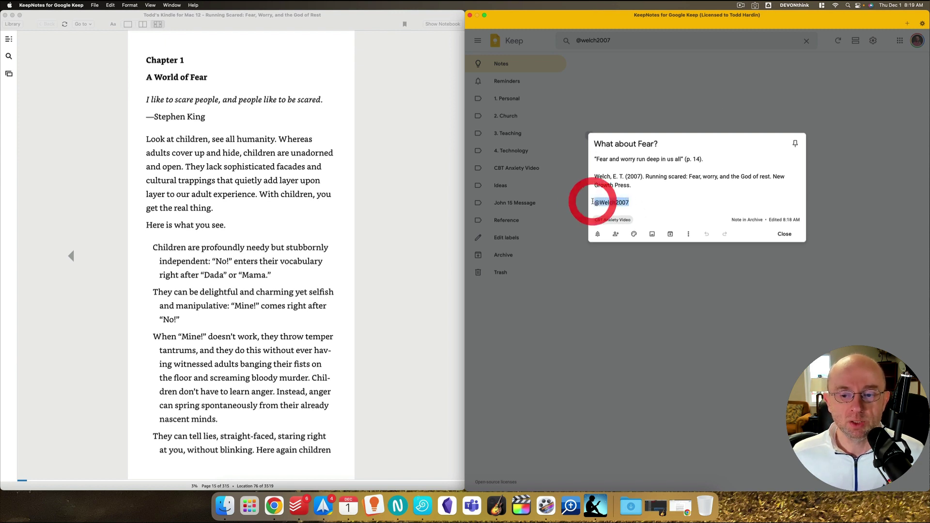
{"action": "left_click", "coordinate": [641, 202]}
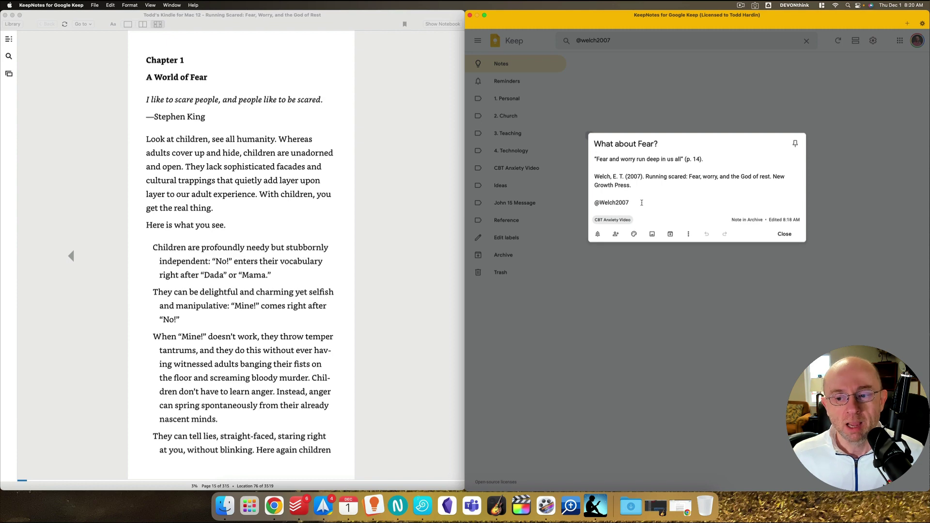
{"action": "left_click", "coordinate": [784, 234]}
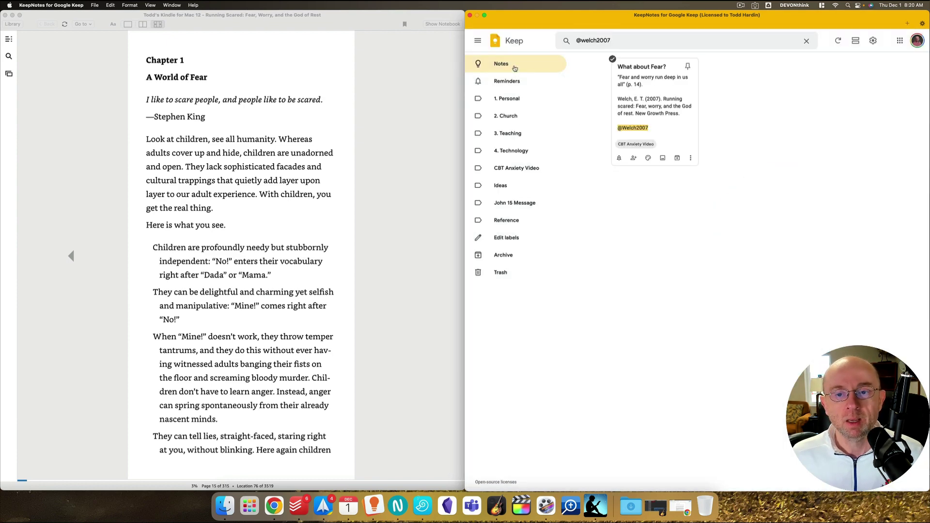
{"action": "left_click", "coordinate": [514, 68]}
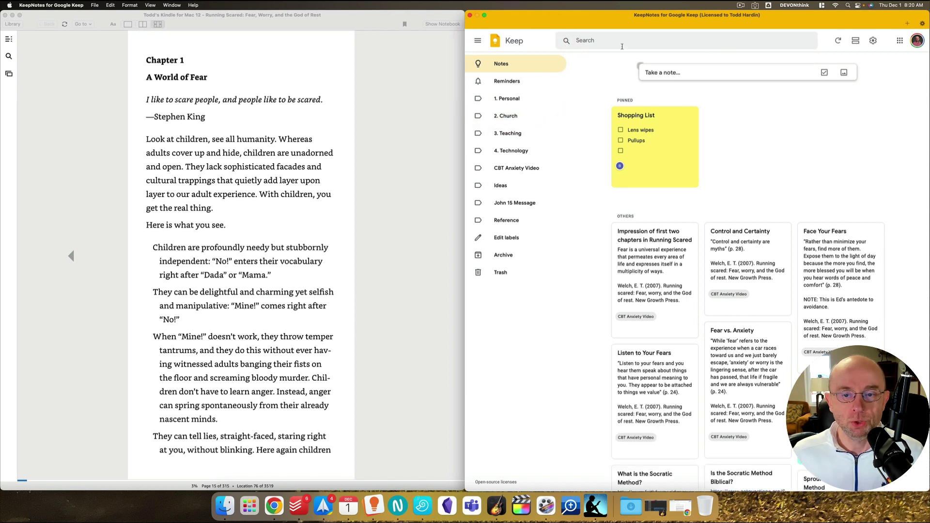